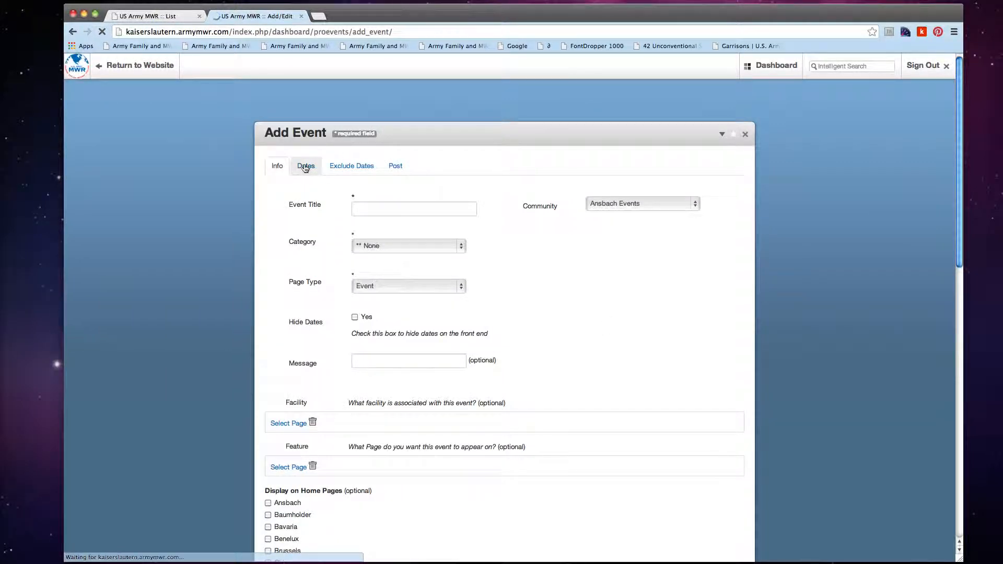
Add 2/14/2014 as the first date of the new event
click(305, 166)
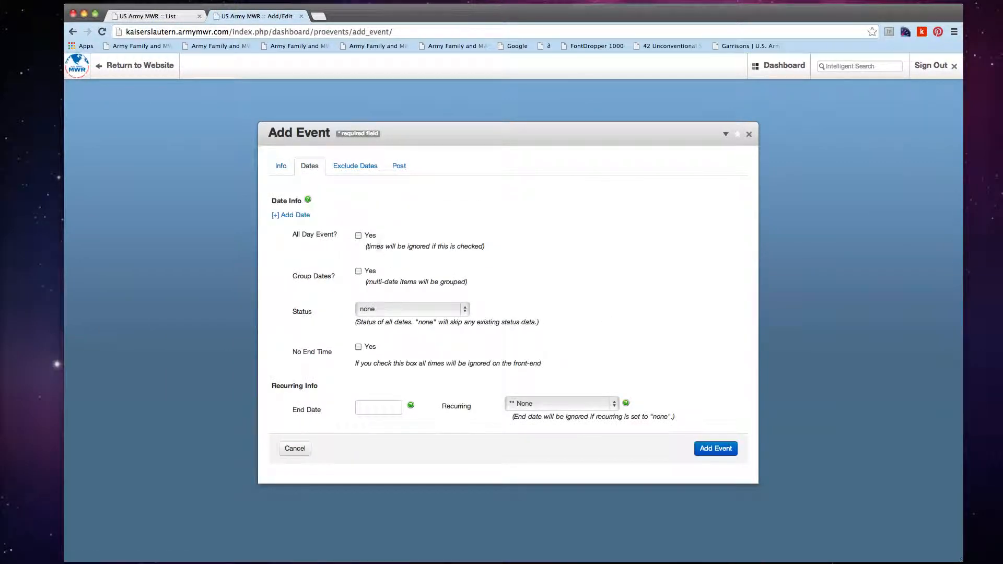
click(299, 216)
click(314, 238)
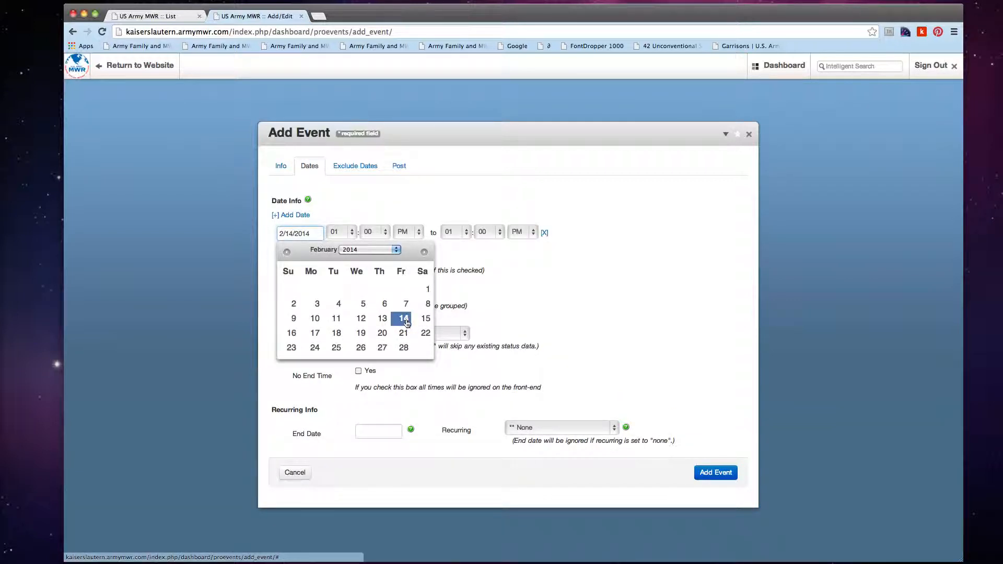
click(406, 323)
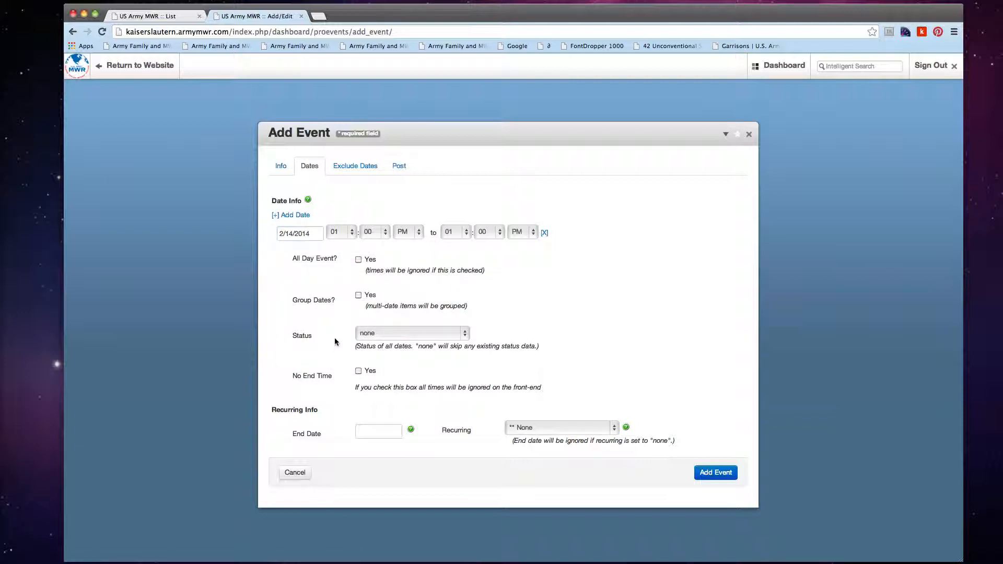
click(358, 261)
Set the recurring end date to 2/18/2014, group the event's dates and make the event recur daily
click(377, 433)
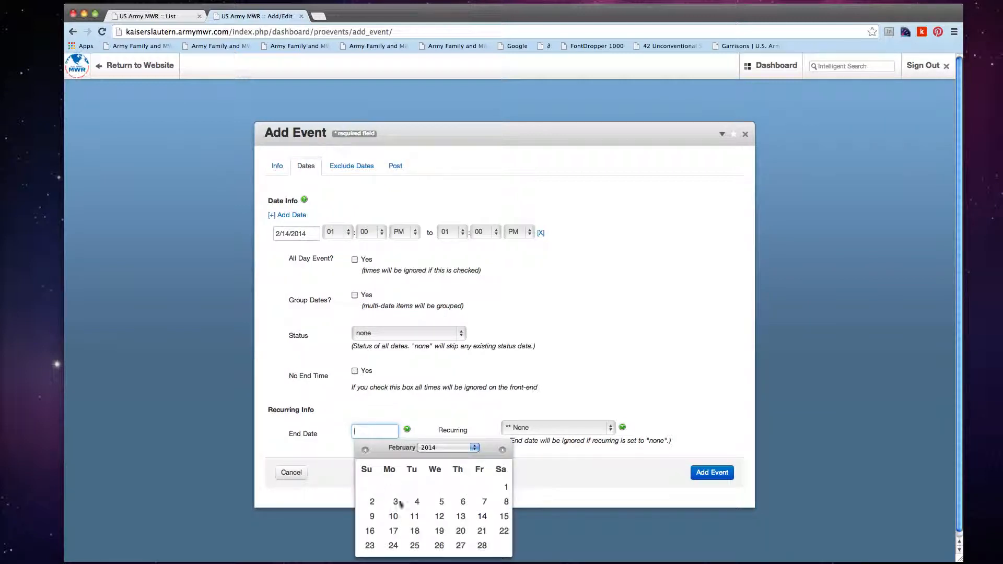
click(418, 533)
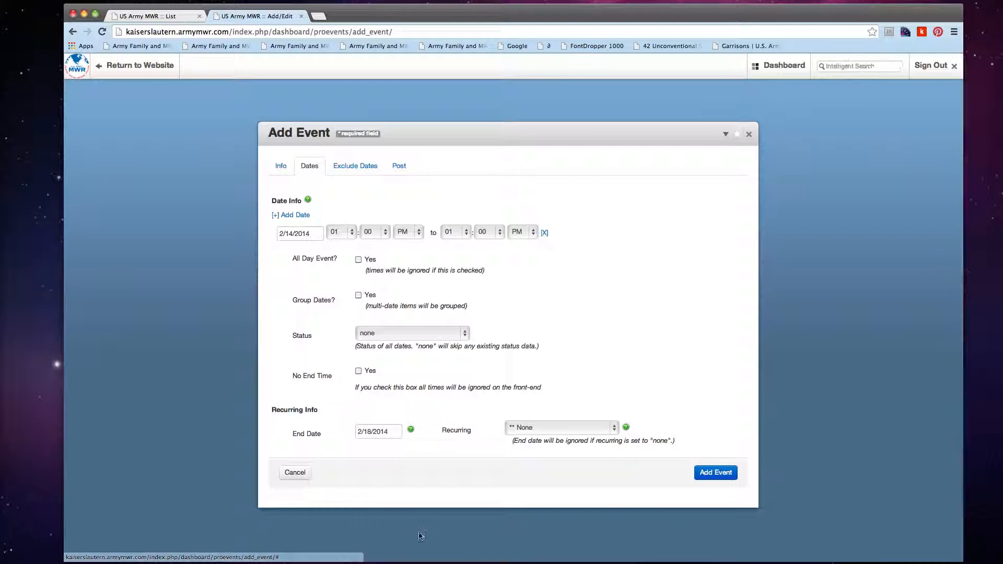
click(358, 296)
click(535, 429)
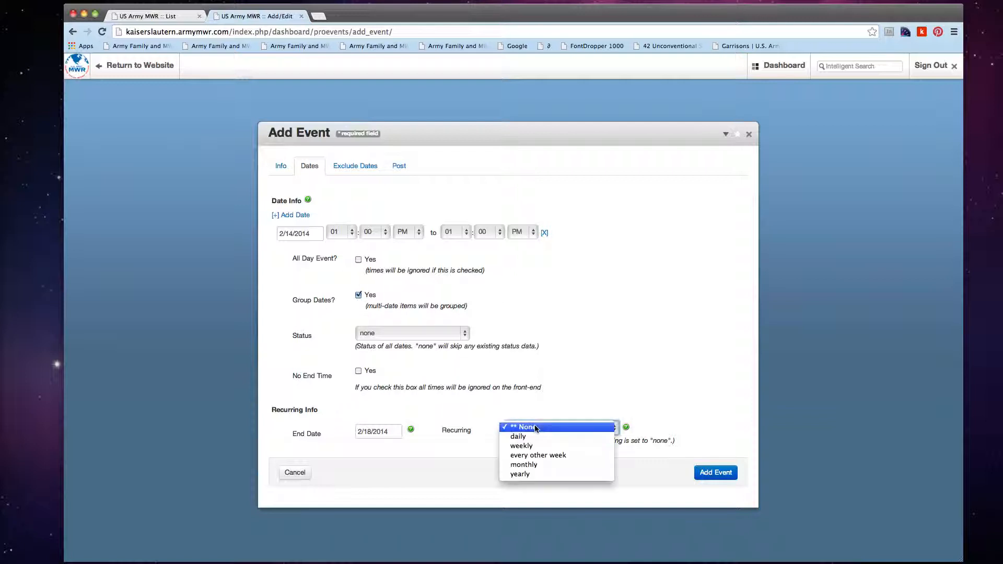
click(531, 438)
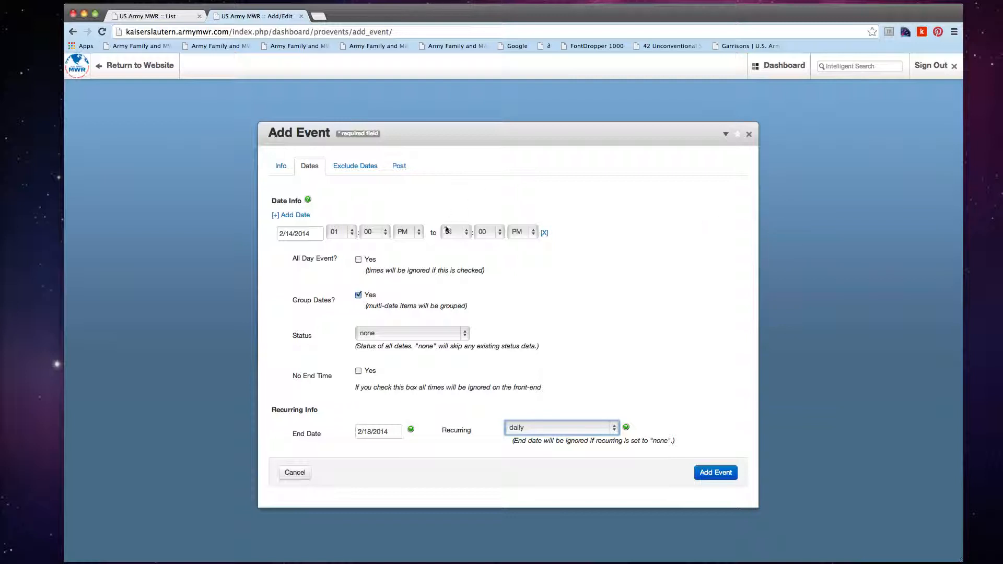
Review the documentation's instructions for making a span date, including the grouping, end date and expiration guidance
click(163, 17)
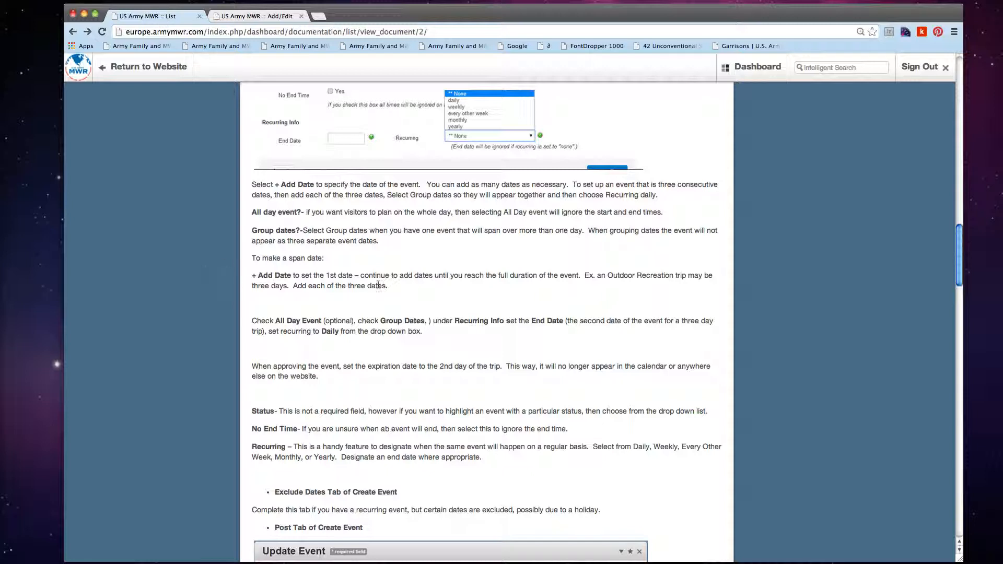
scroll(255, 264, down, 1)
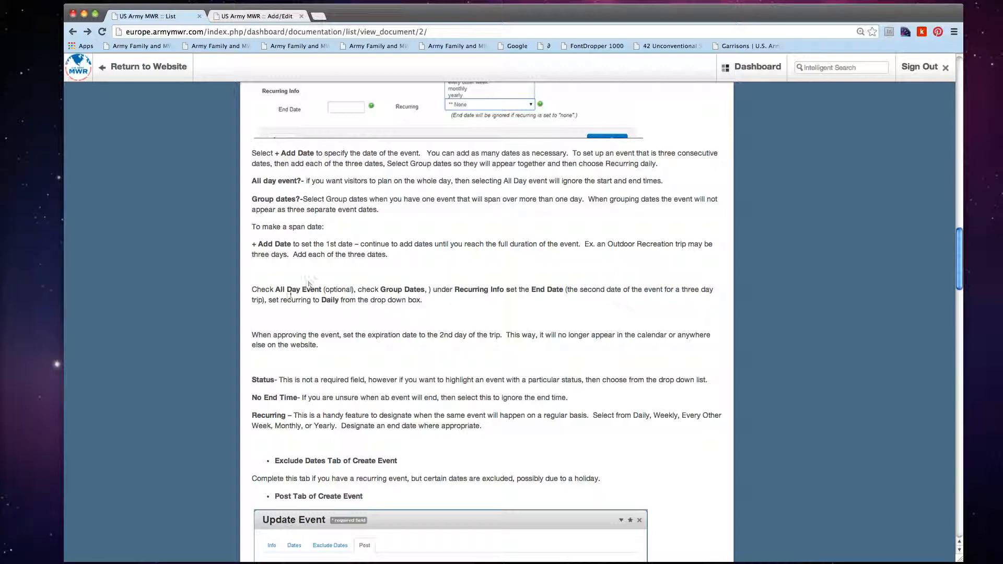
scroll(400, 300, down, 1)
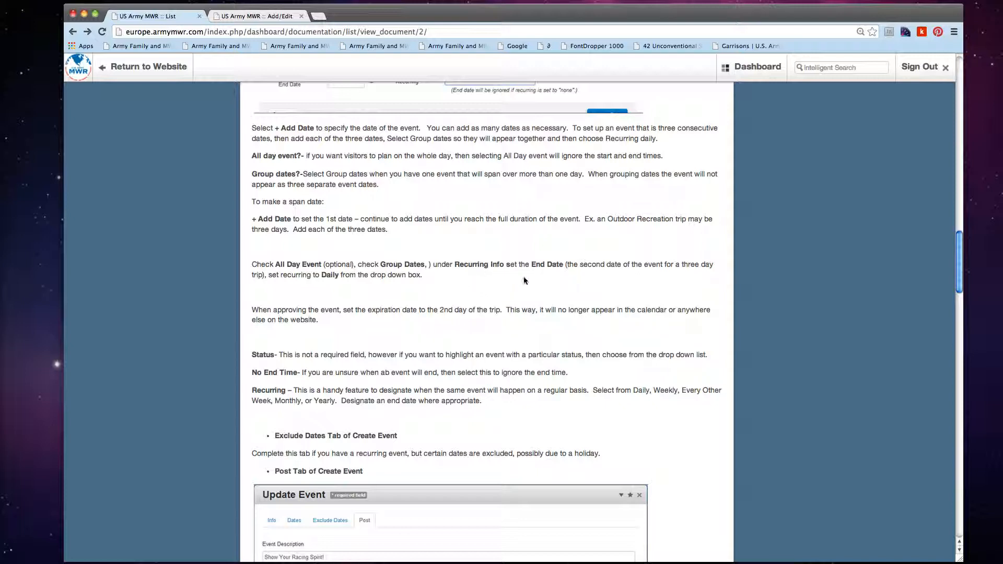
scroll(293, 292, down, 1)
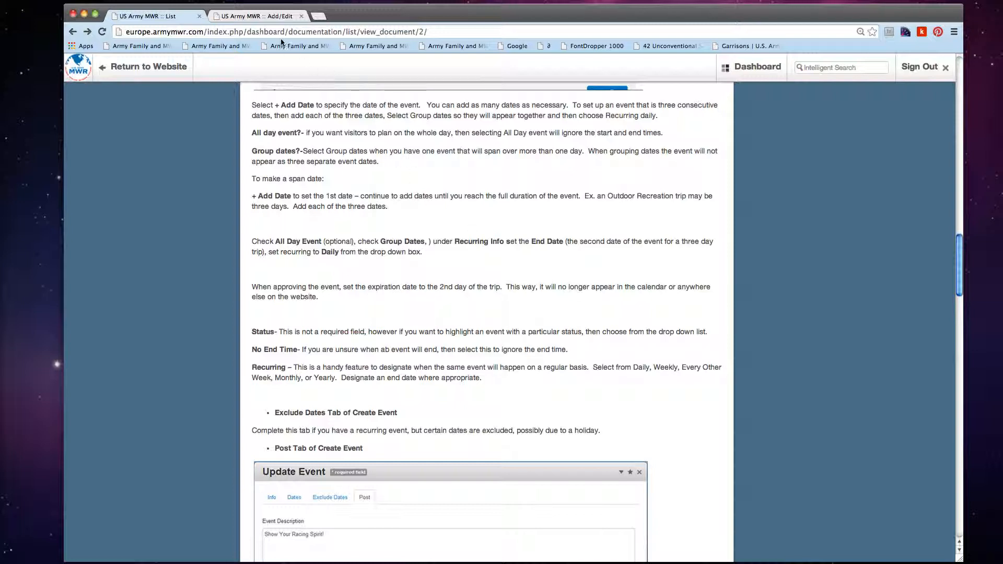
From the Pro Events list, open approval for the Child Abuse Prevention Month Art Contest and set its status to Approved
click(243, 16)
mouse_move(790, 65)
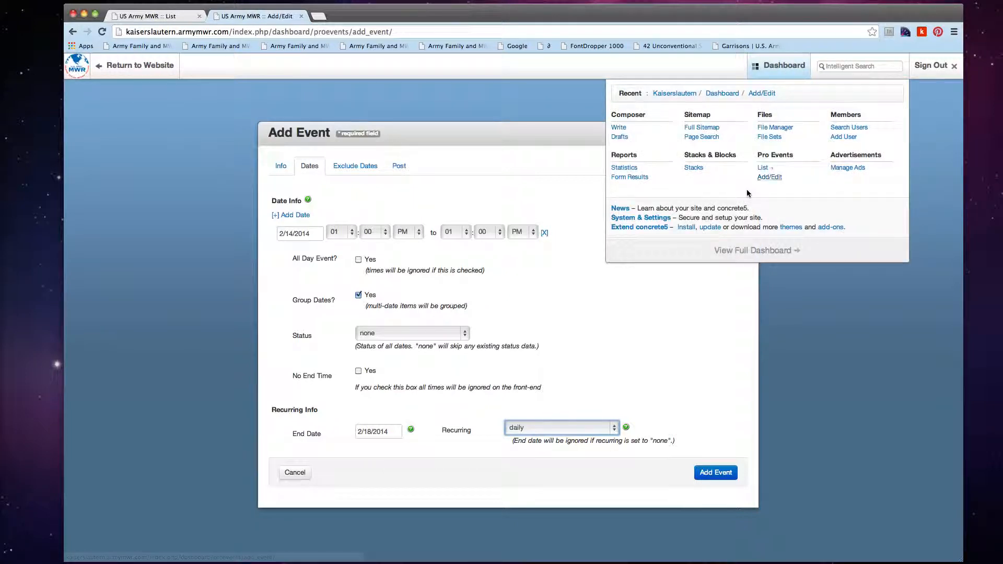
click(764, 168)
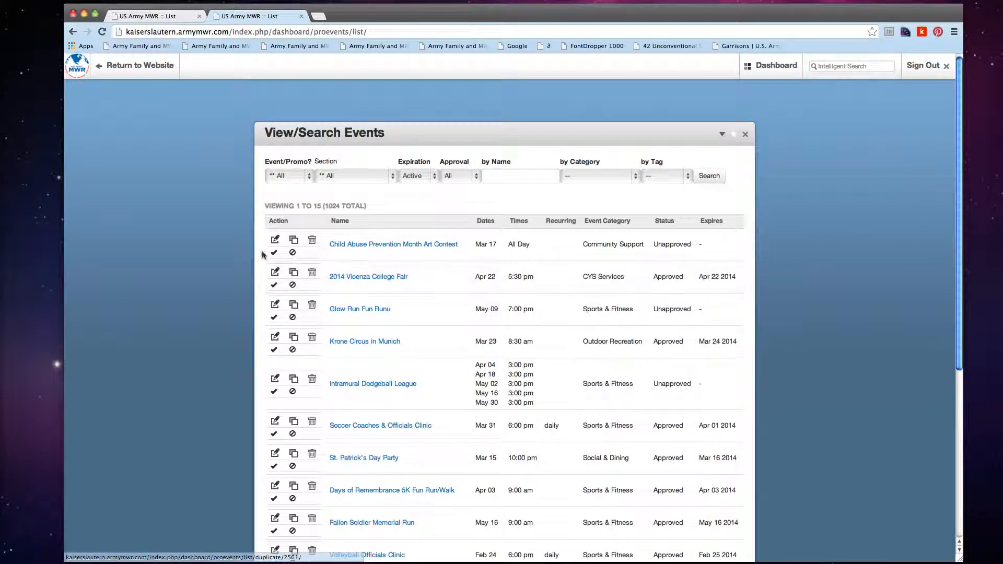
click(274, 254)
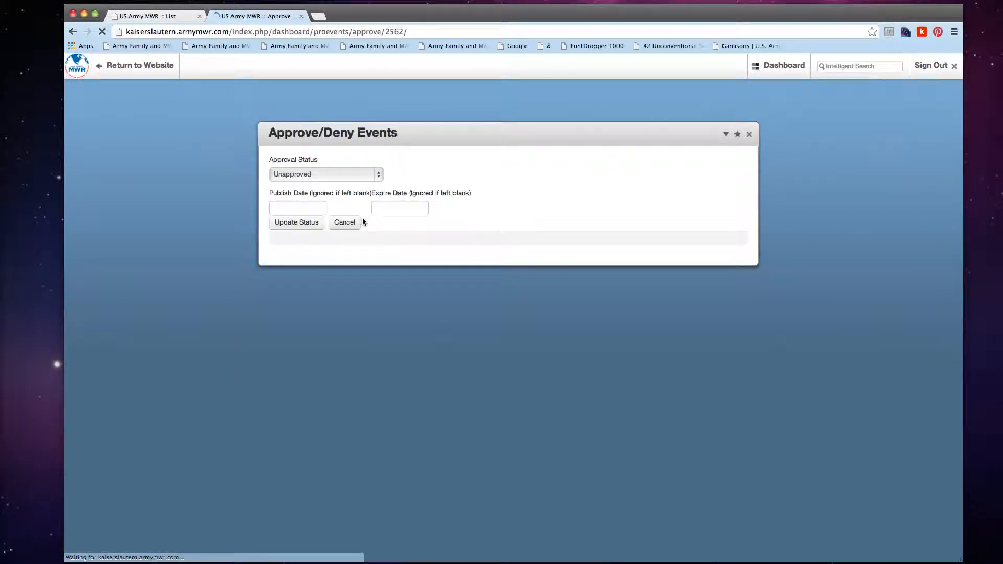
click(318, 176)
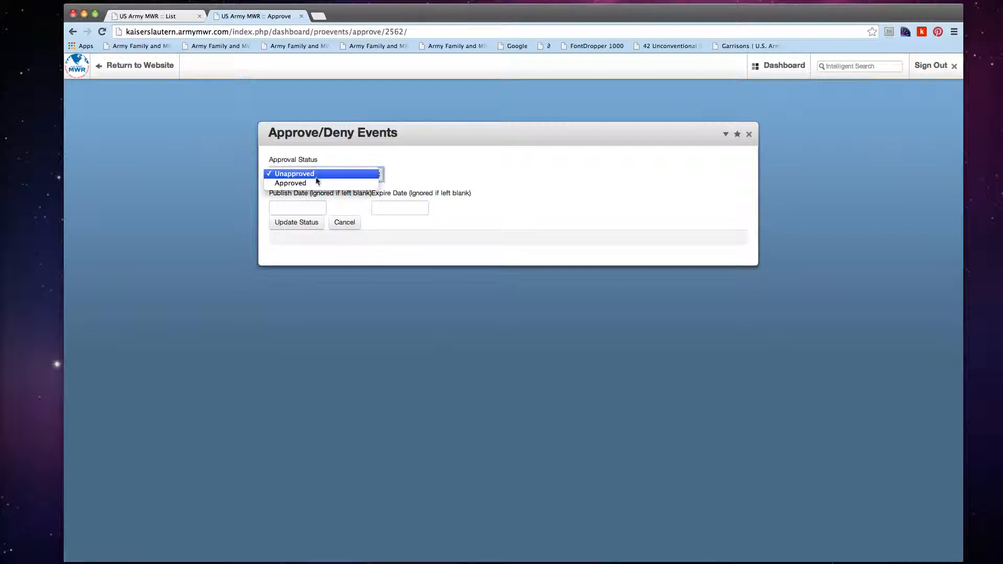
click(316, 184)
Set the event's publish date to 02/14/2014 and its expire date to February 15, 2014
click(308, 207)
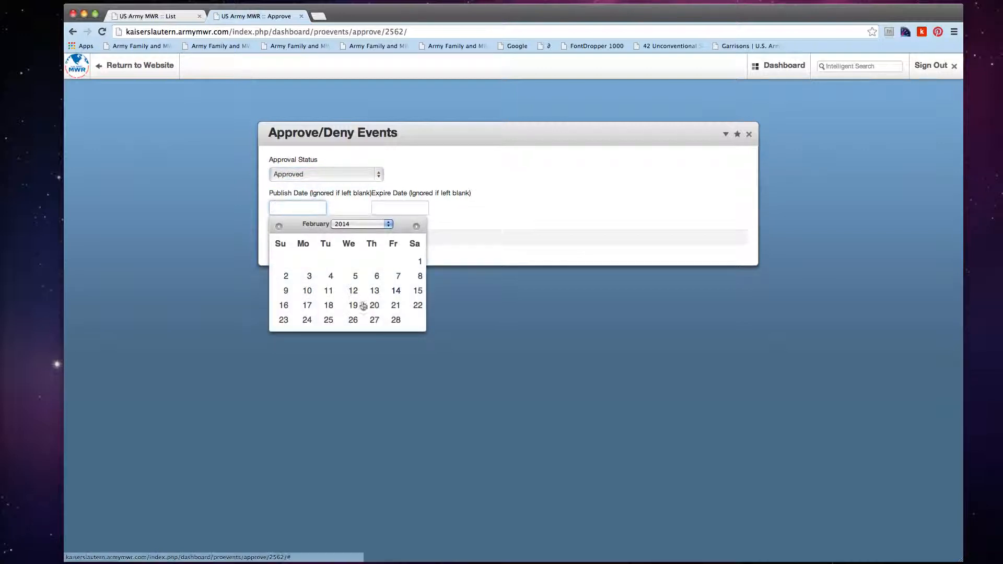
click(394, 292)
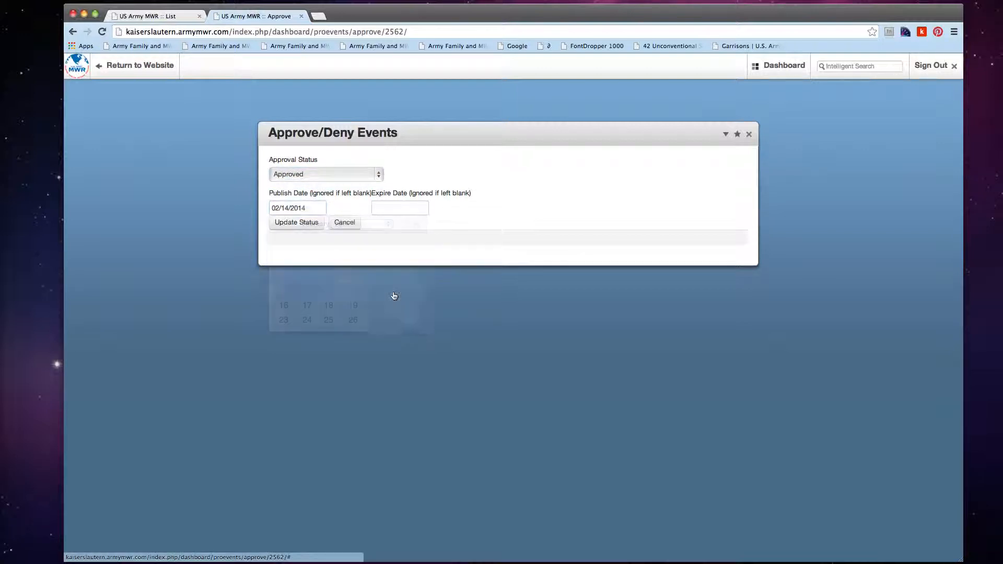
click(415, 208)
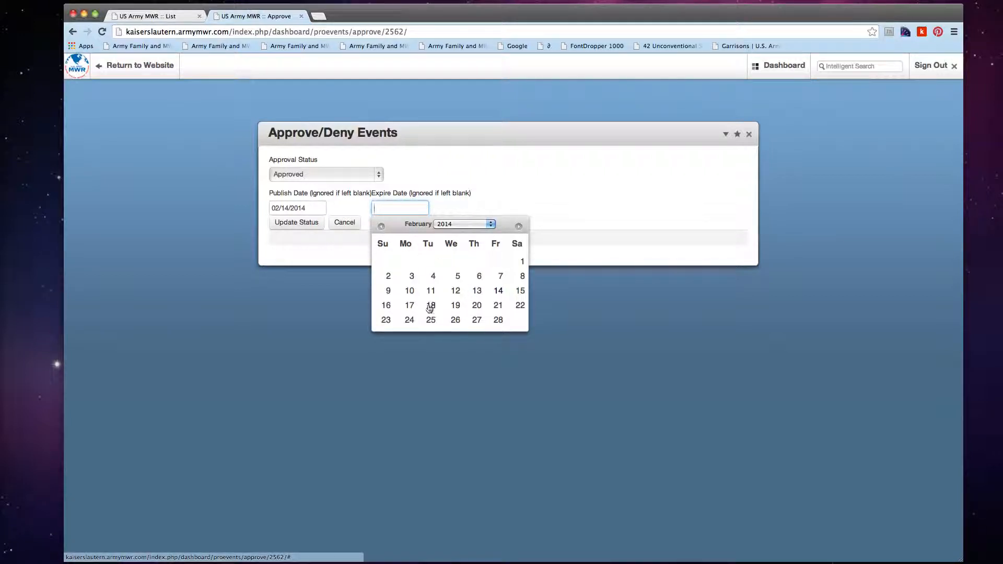
click(520, 291)
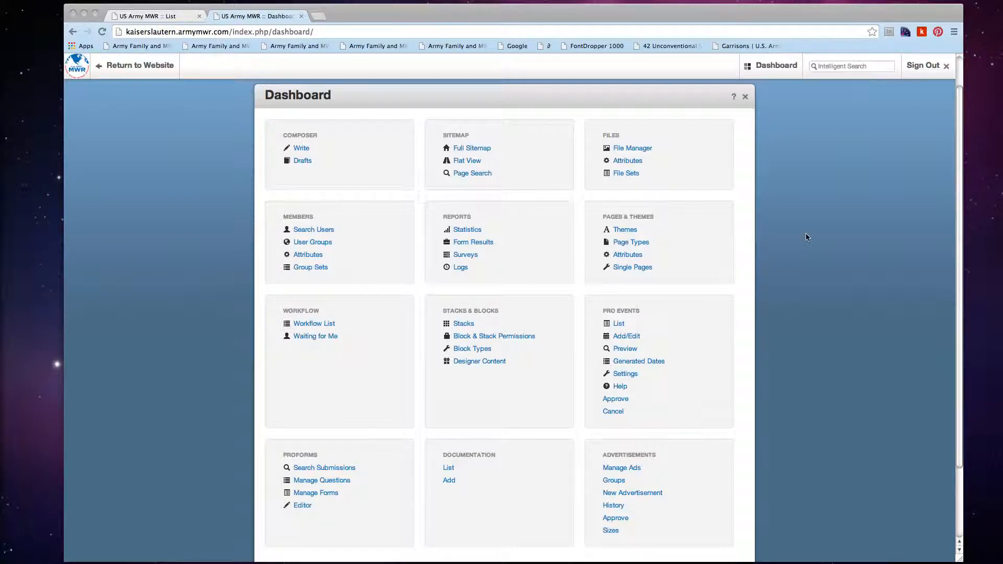
Find the Kaiserslautern Footer among the dashboard's stacks and open its block of links for editing
click(544, 320)
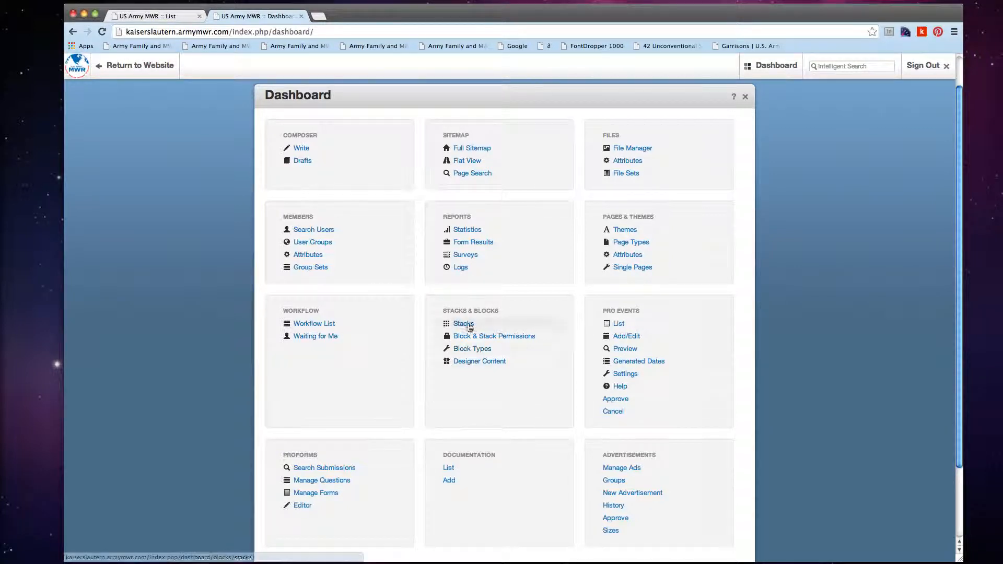
click(456, 323)
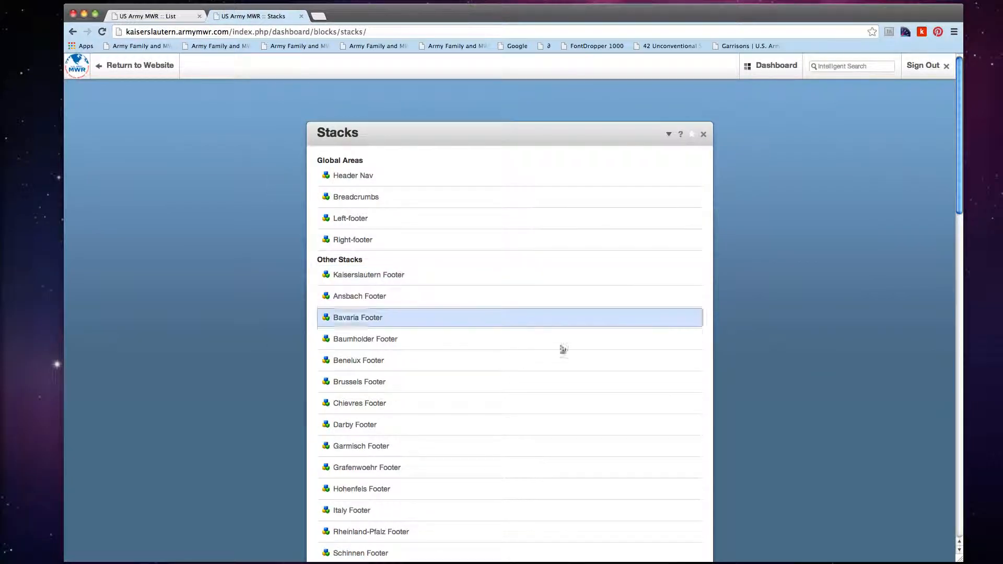
scroll(464, 349, down, 5)
scroll(464, 354, up, 3)
scroll(465, 357, up, 2)
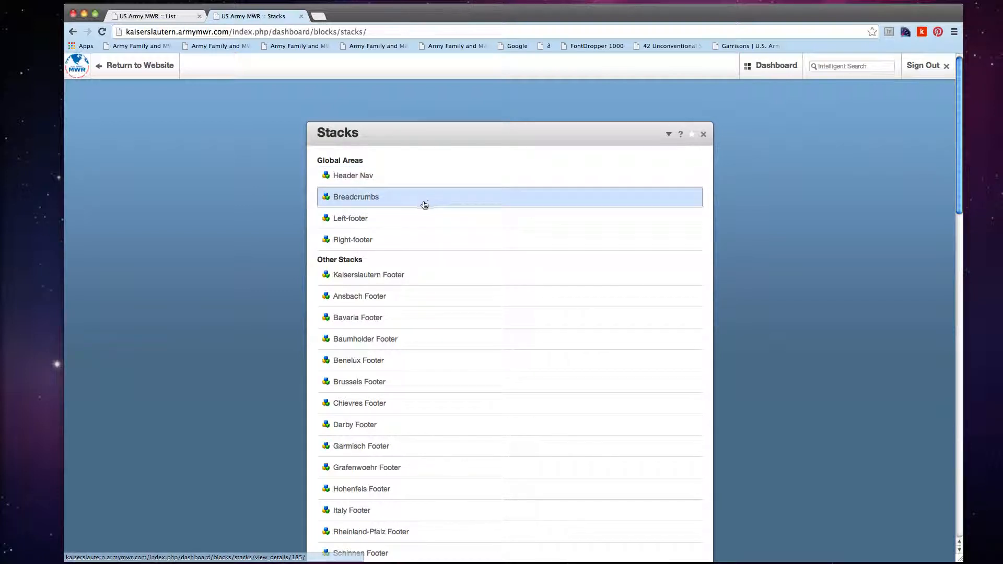
scroll(383, 272, down, 2)
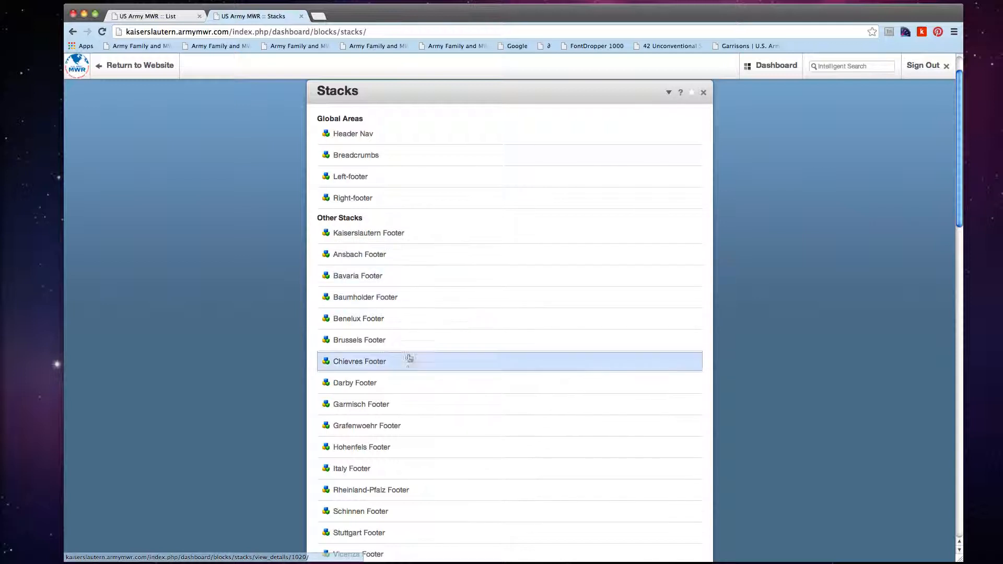
click(412, 237)
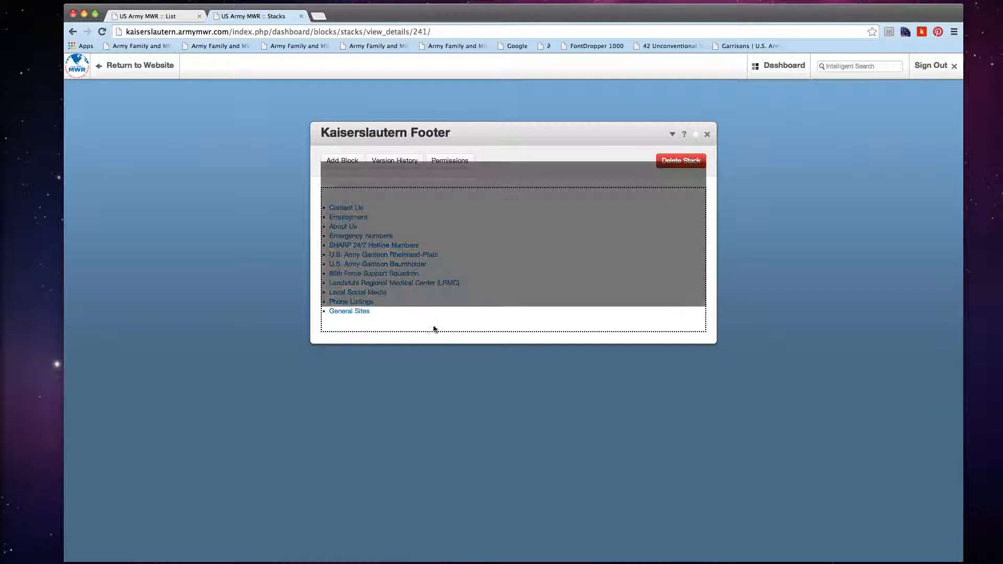
click(473, 223)
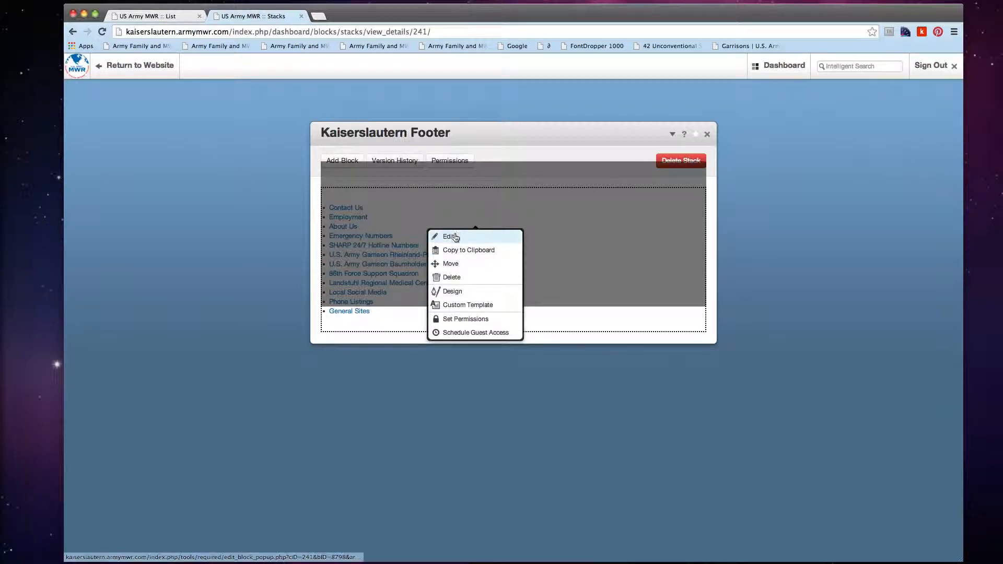
click(455, 237)
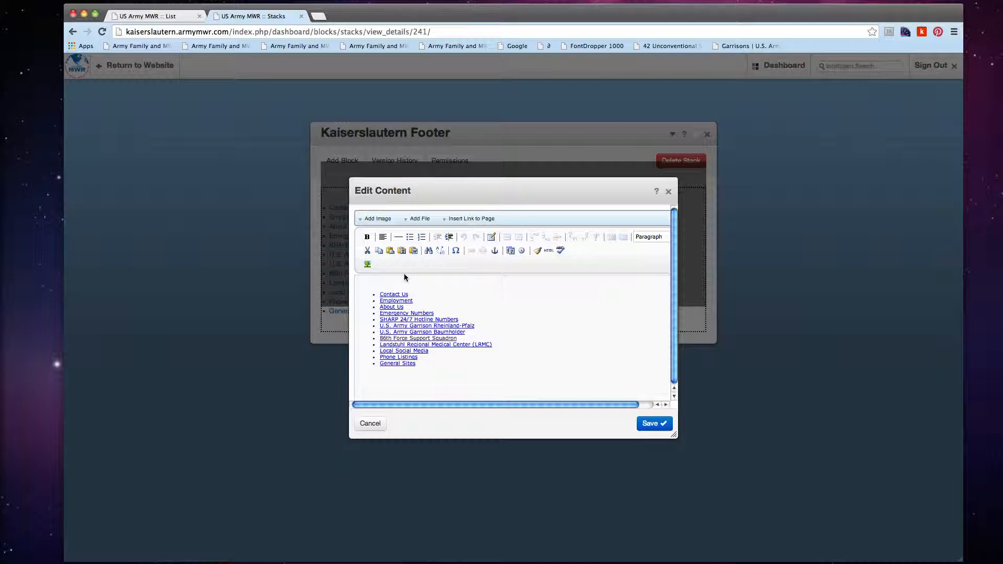
Inspect the link URL of the General Sites entry in the footer list and leave its link settings without updating
click(434, 374)
click(435, 360)
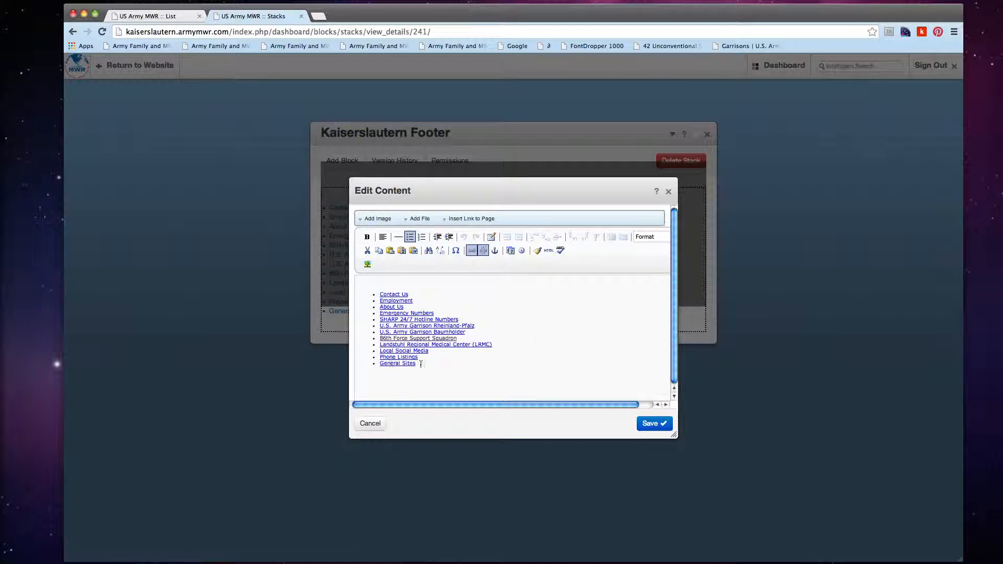
drag(418, 364, 380, 364)
click(473, 252)
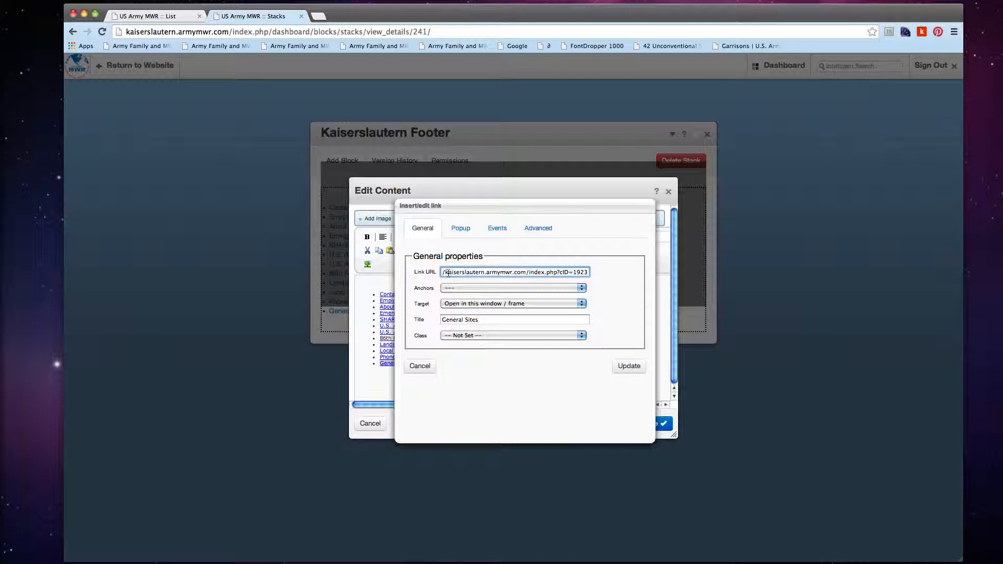
drag(448, 272, 588, 272)
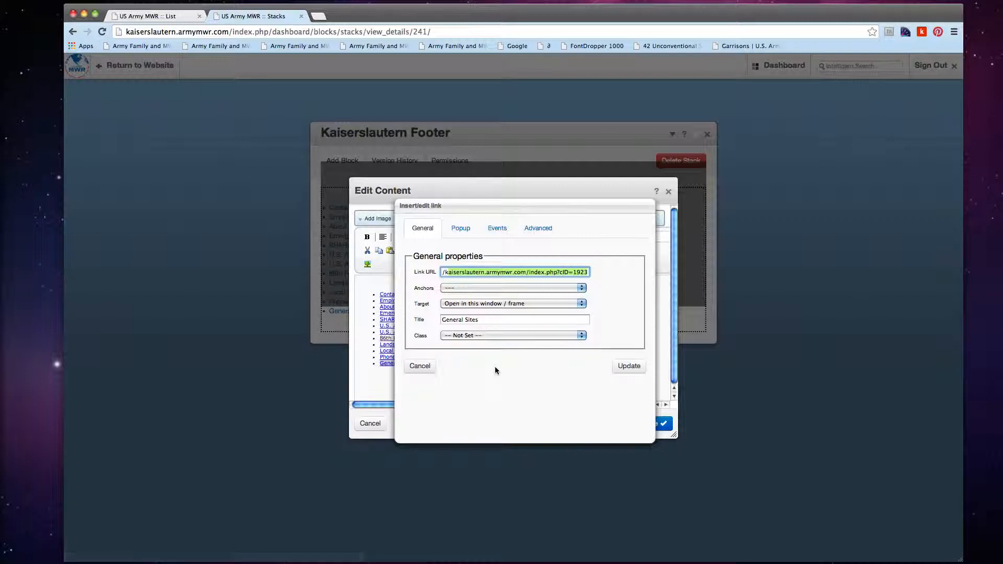
click(431, 371)
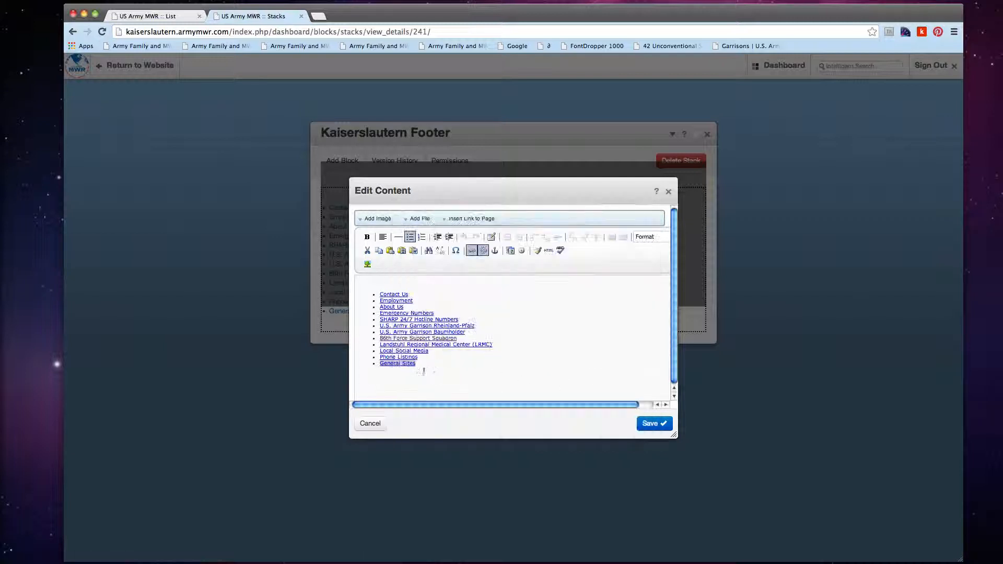
Browse the Europe pages in the sitemap as possible link targets for Phone Listings, without choosing one
click(431, 364)
drag(420, 359, 398, 357)
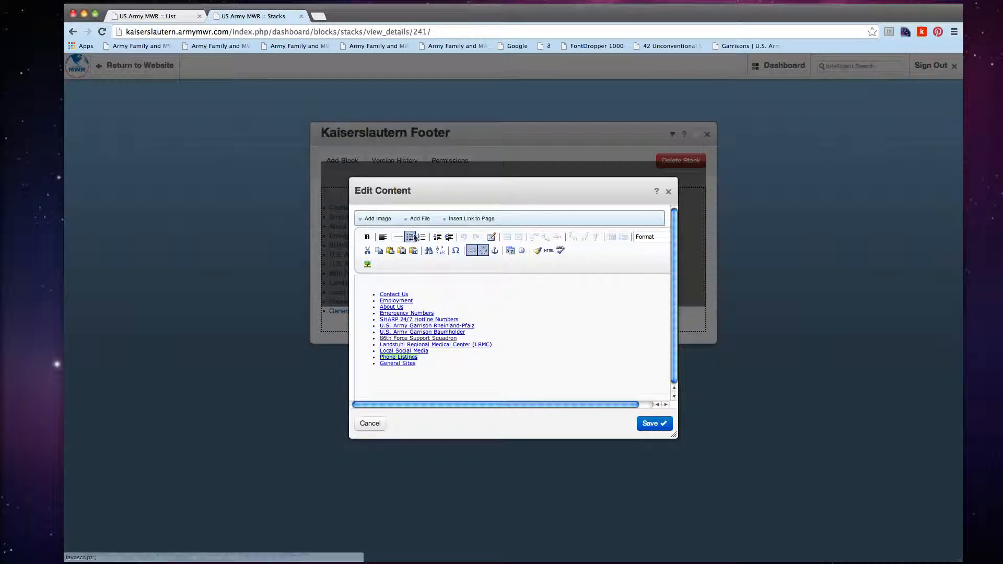
click(473, 220)
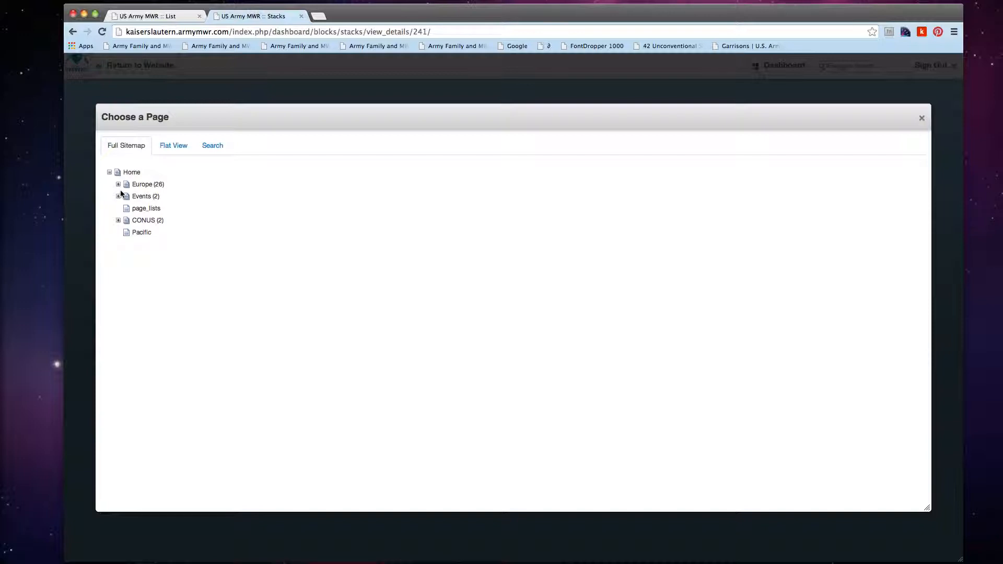
click(117, 186)
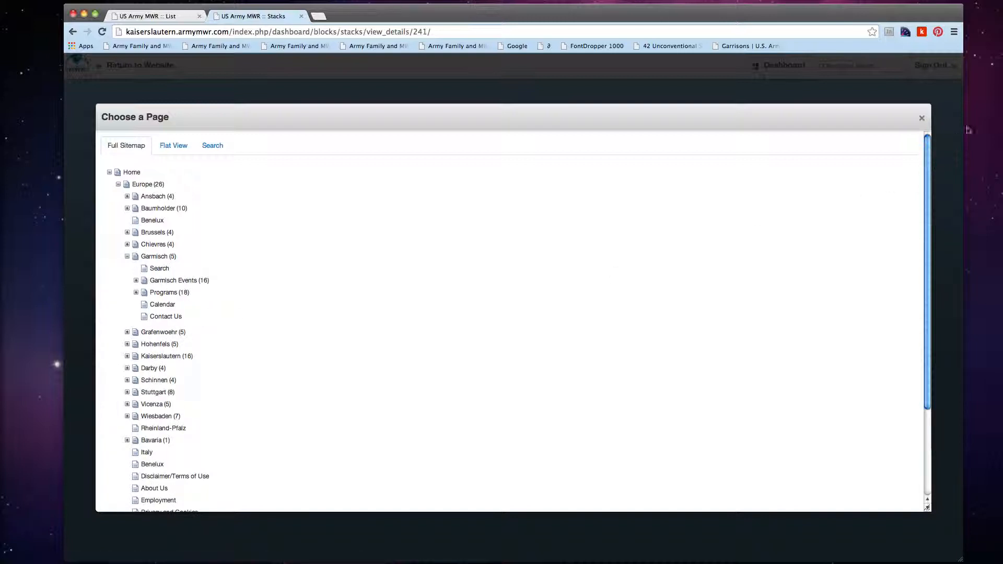
click(922, 119)
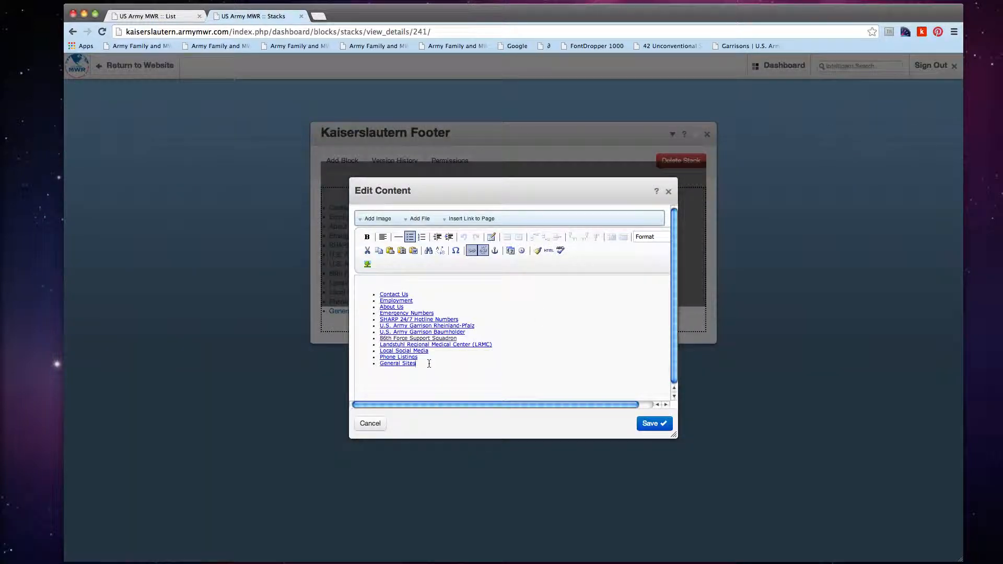
Add a Link entry below General Sites in the footer list and link it to the current stack page's copied URL
key(Return)
triple_click(386, 371)
click(391, 372)
drag(389, 372, 382, 372)
click(469, 251)
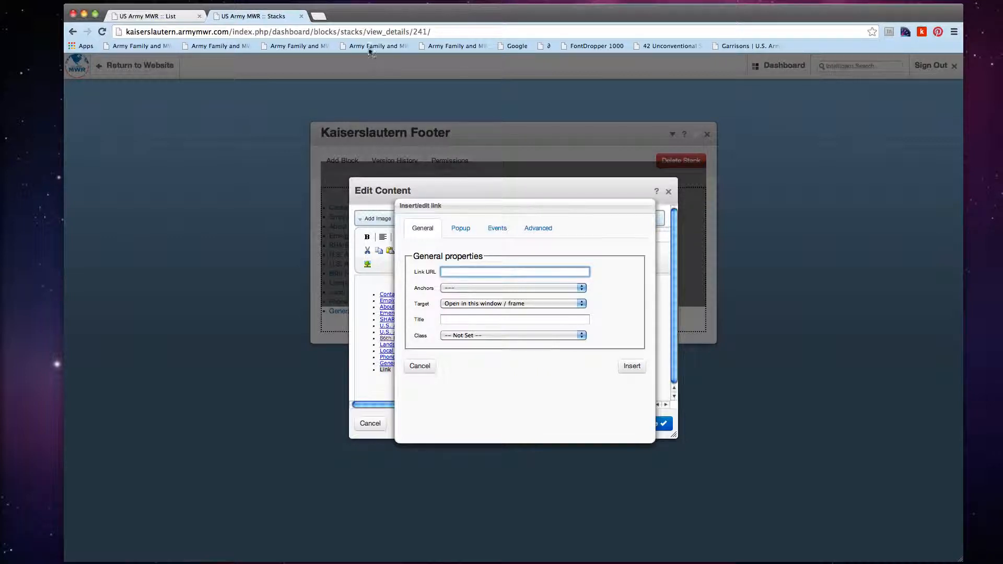
triple_click(360, 32)
key(ctrl+c)
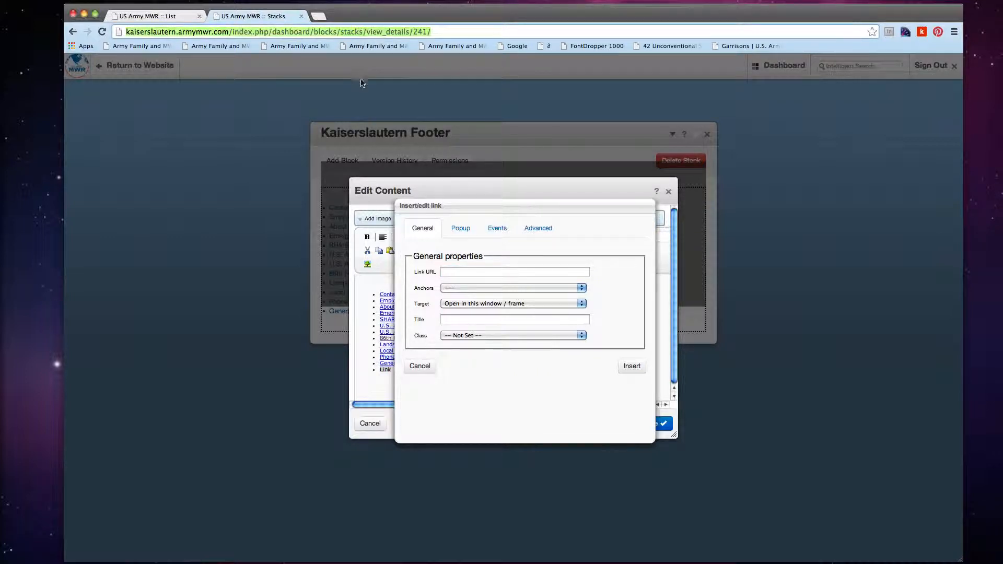
click(477, 272)
key(ctrl+v)
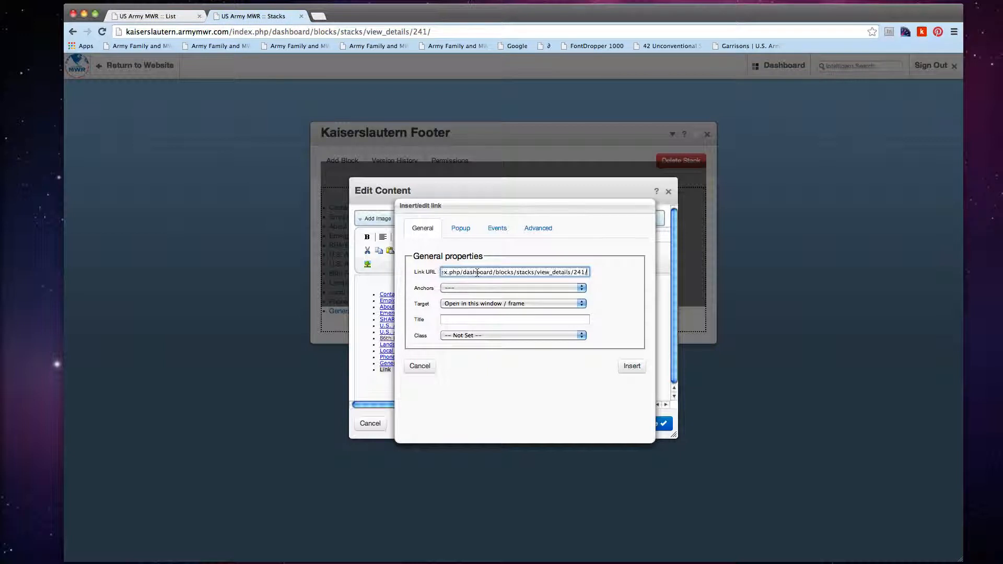
click(631, 366)
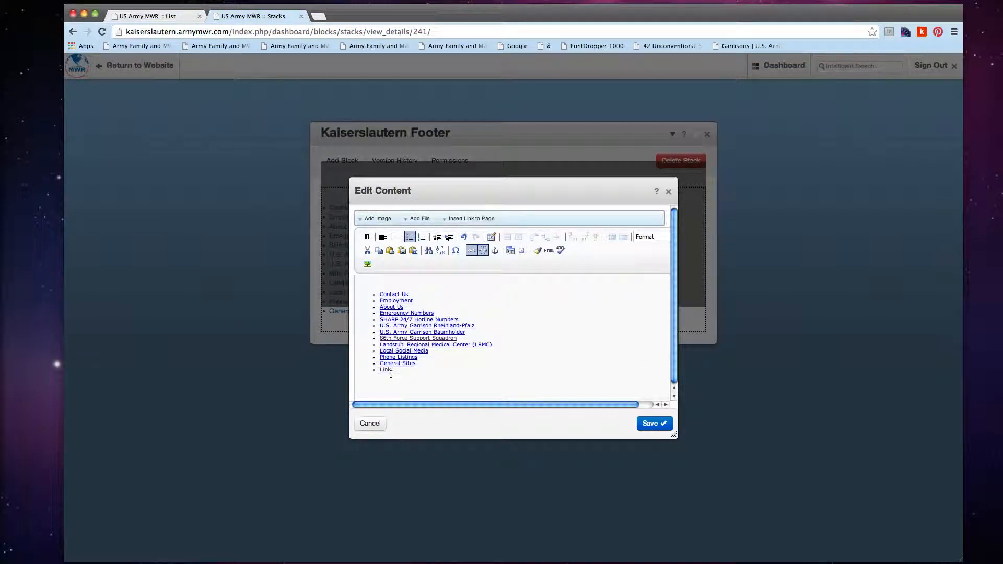
Delete the Link entry from the footer list and close the content editor without saving
drag(399, 375, 353, 373)
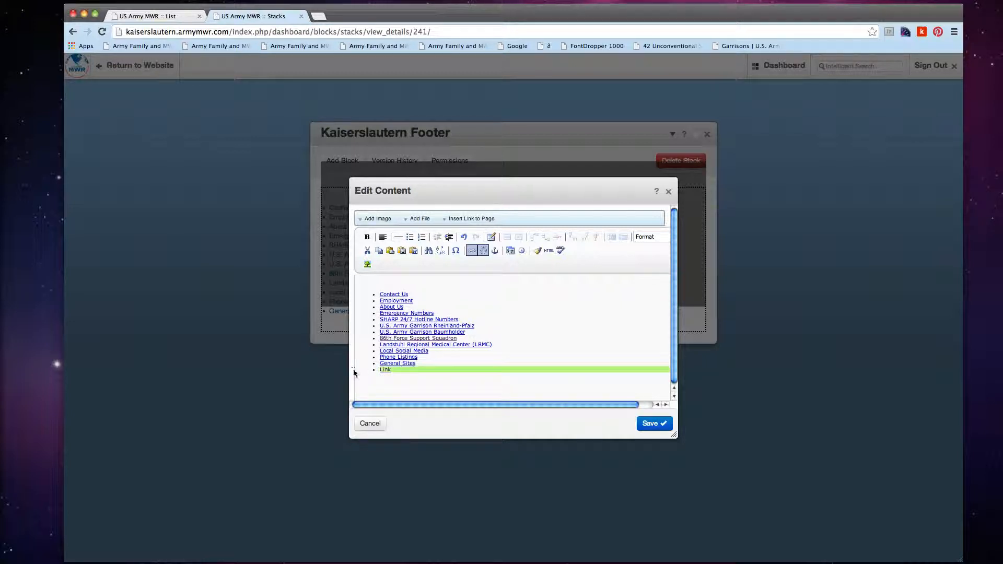
key(BackSpace)
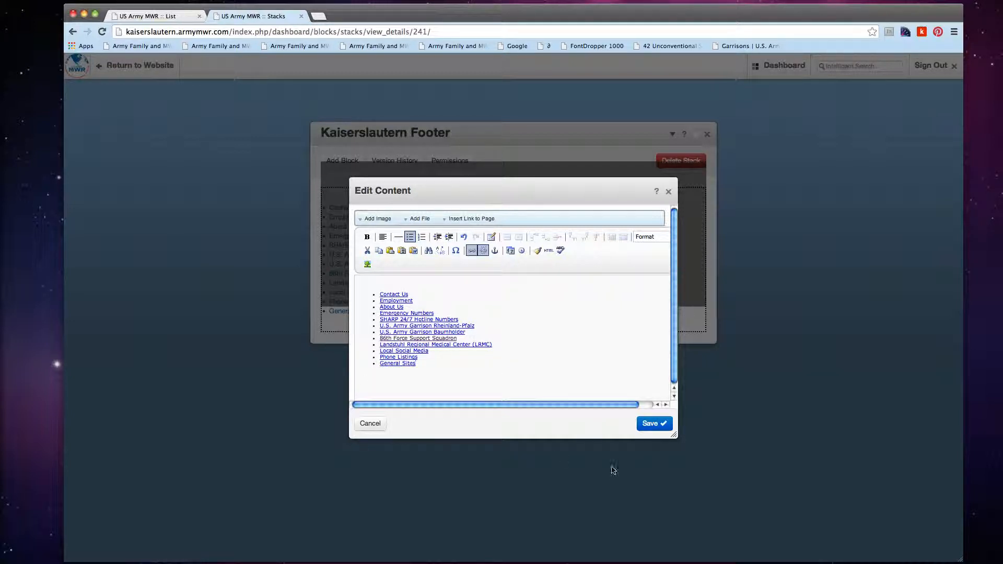
click(363, 433)
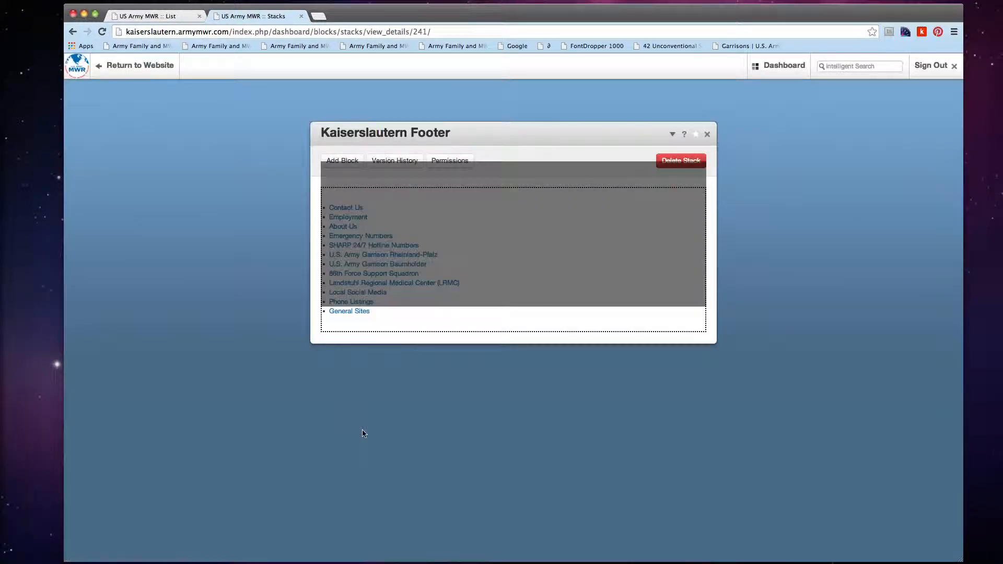
Return to the list of stacks and look through the footer, header and program stacks down to the Add Stack section
click(73, 32)
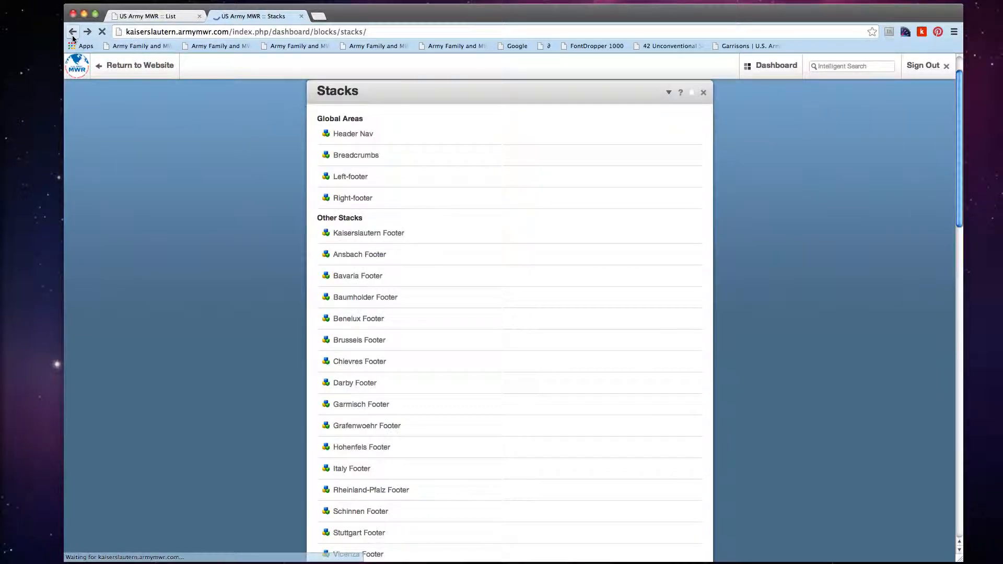
scroll(504, 275, down, 5)
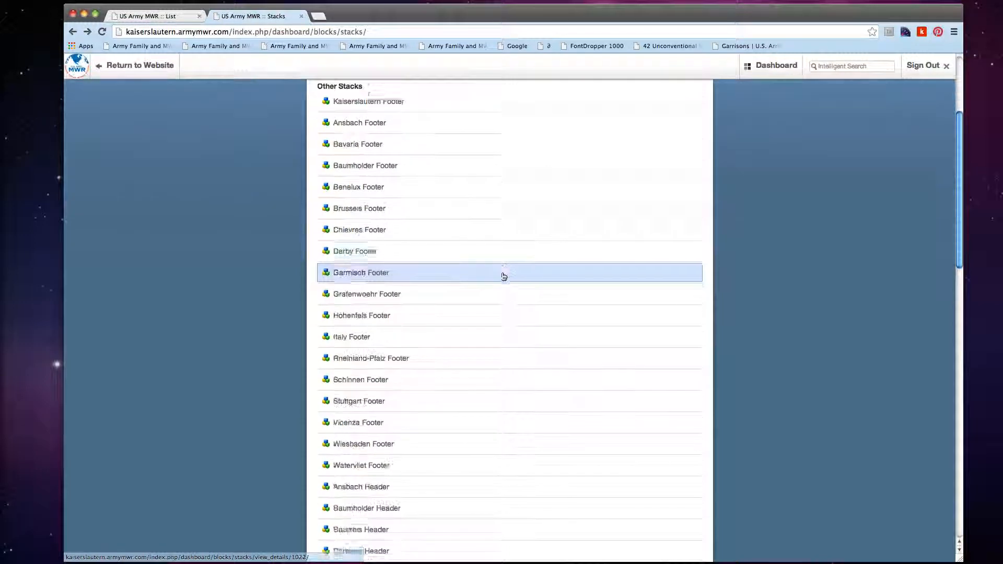
scroll(503, 275, down, 8)
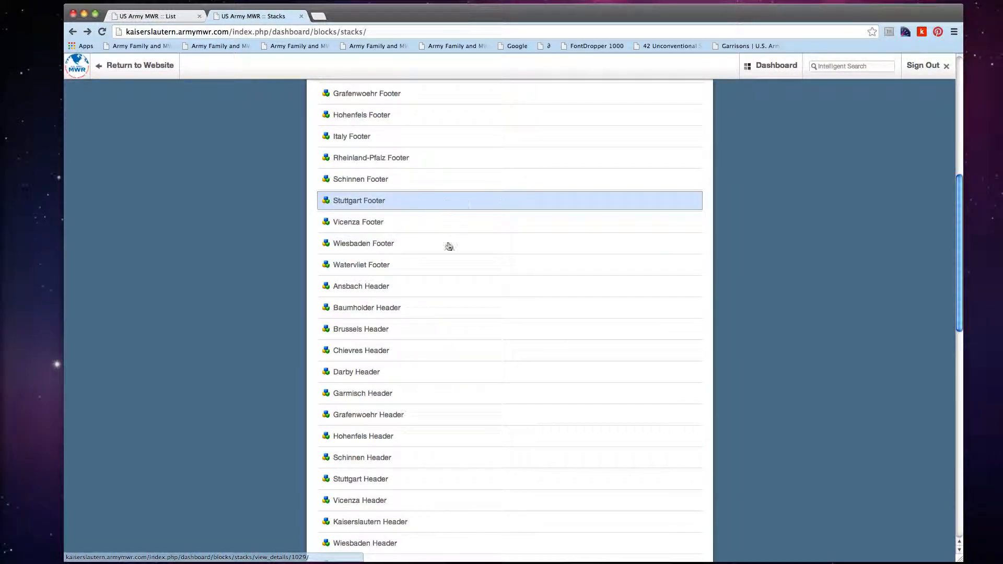
scroll(415, 395, down, 6)
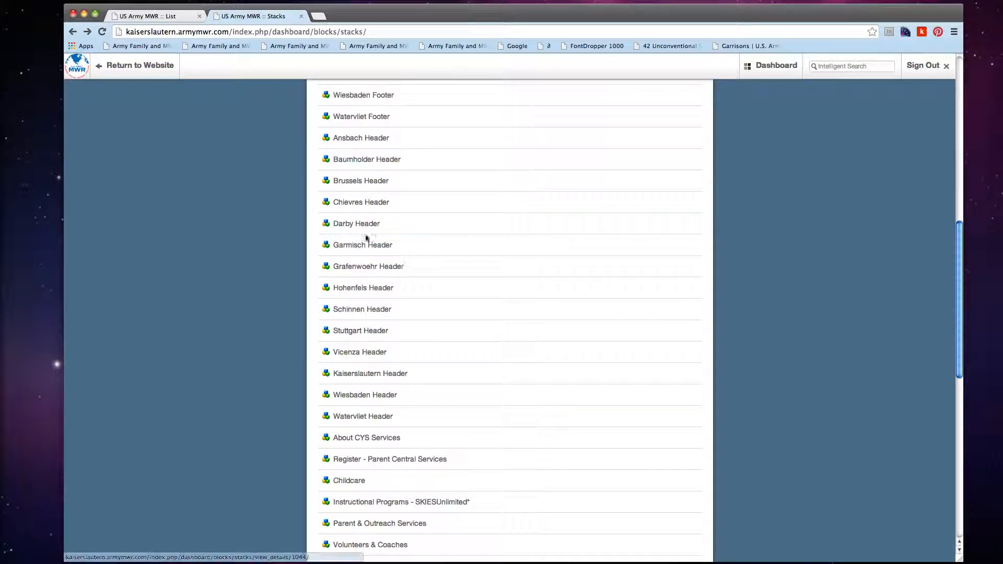
scroll(393, 323, down, 5)
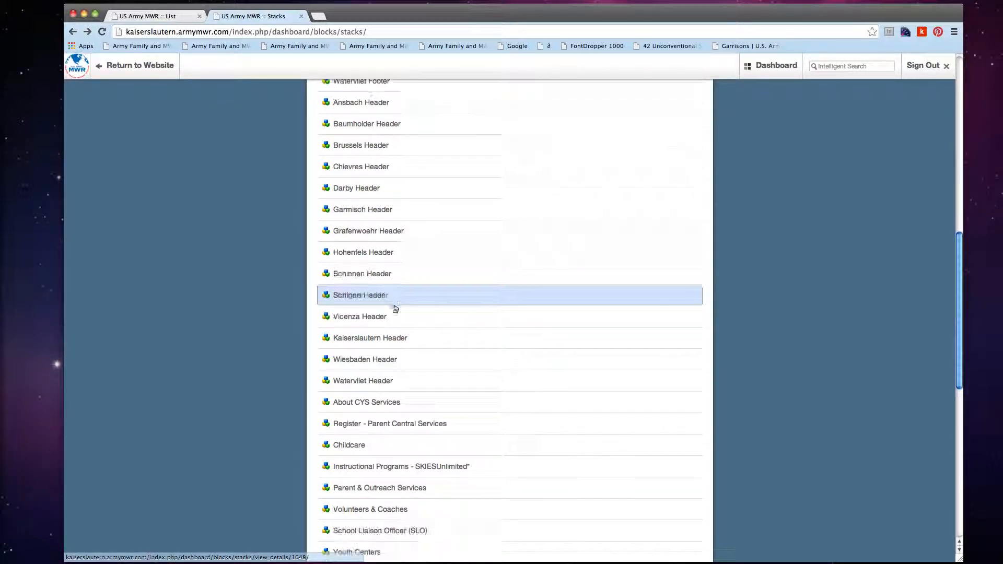
scroll(418, 344, down, 4)
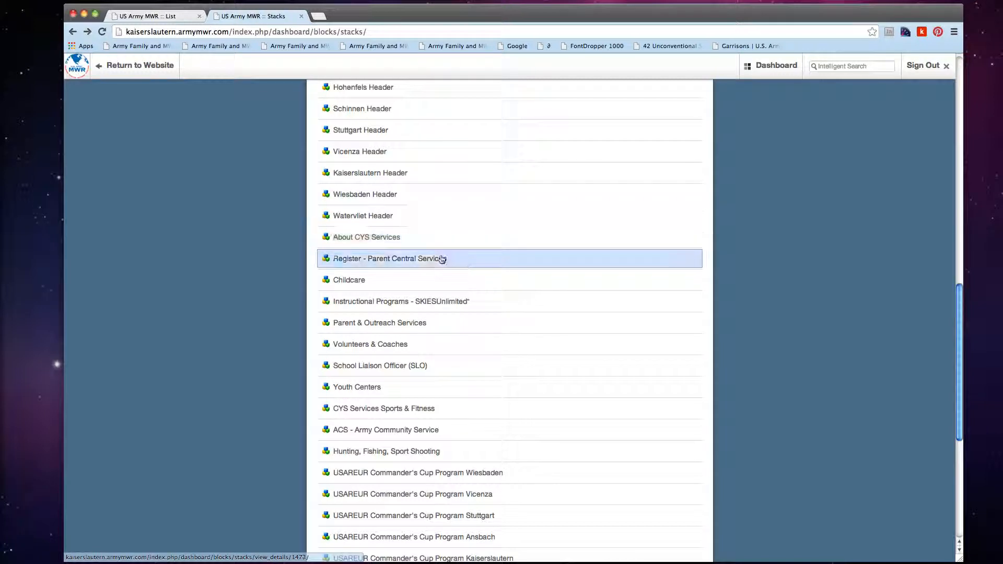
scroll(444, 309, down, 1)
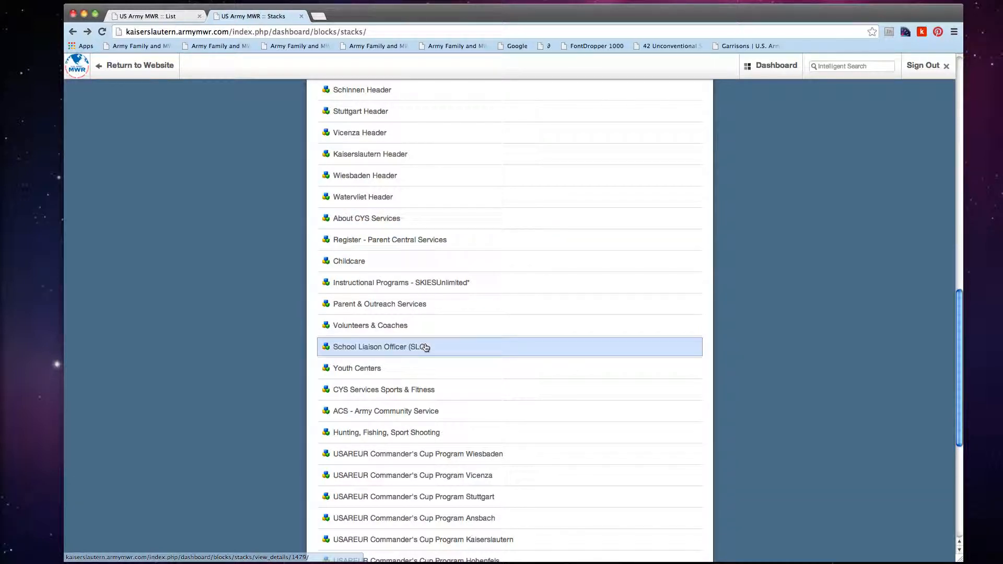
scroll(416, 360, down, 2)
scroll(415, 383, down, 10)
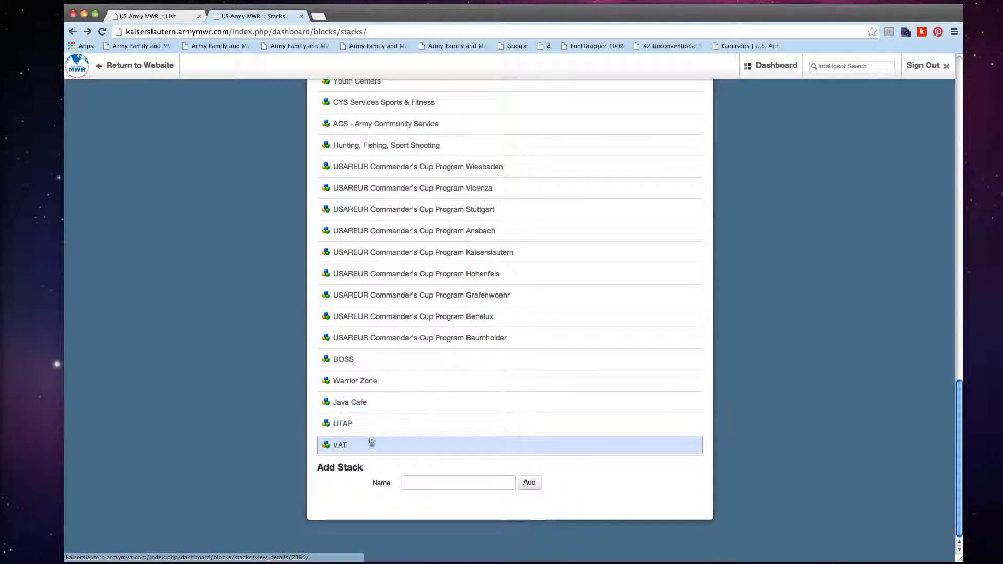
Open the Childcare stack and review its content blocks from Child Development Center through Waiting List
scroll(425, 366, up, 15)
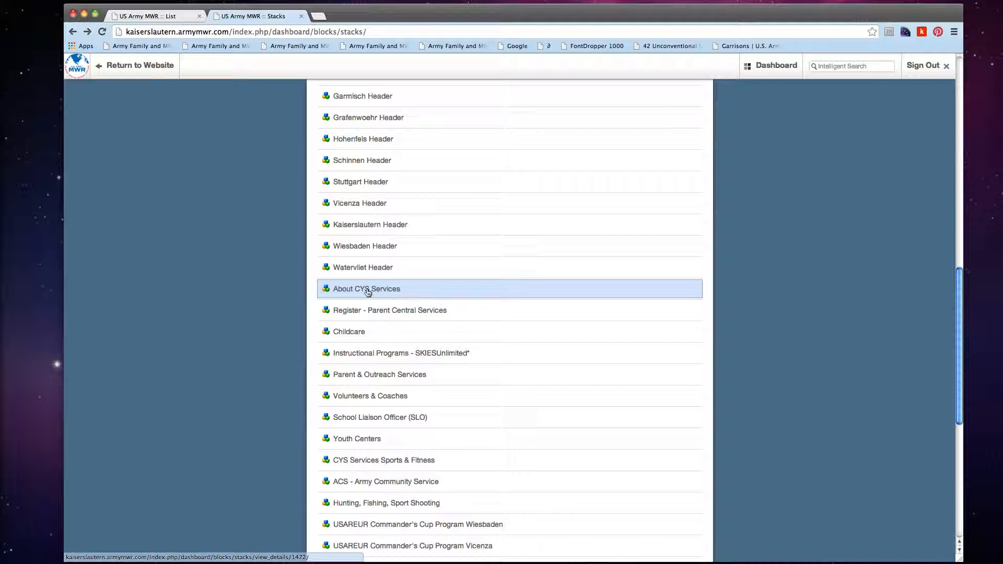
click(370, 339)
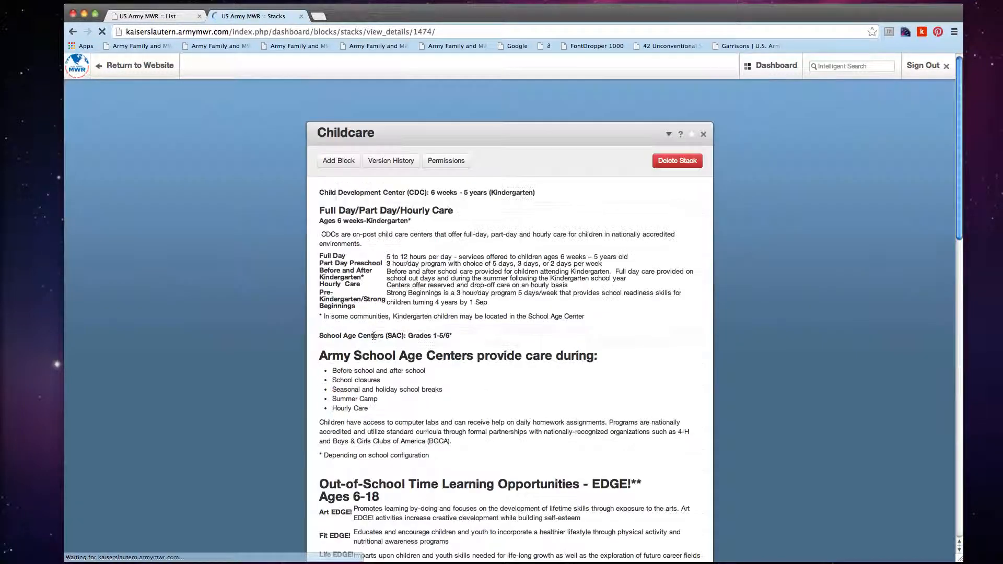
scroll(475, 338, down, 5)
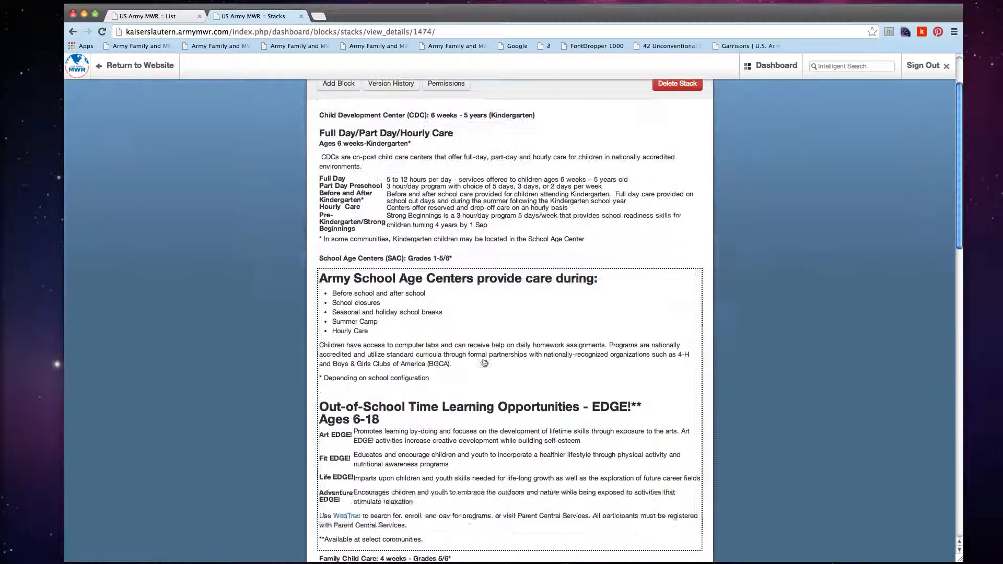
scroll(511, 372, down, 5)
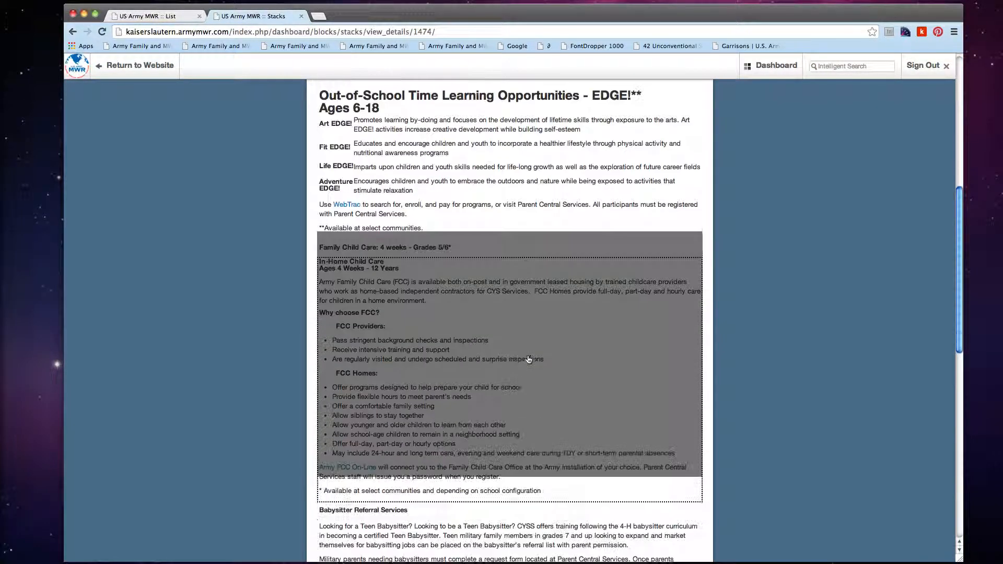
scroll(510, 372, down, 6)
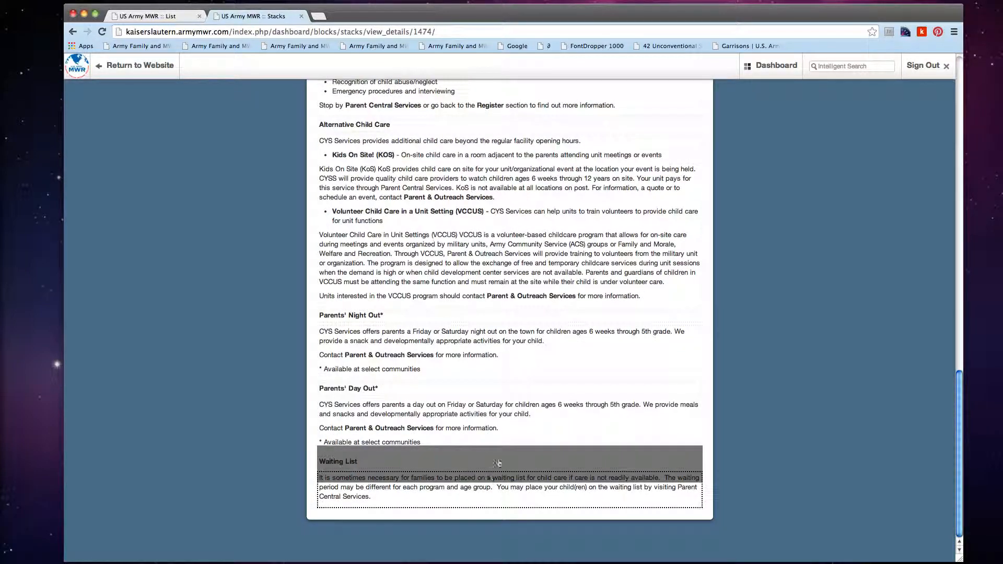
scroll(493, 473, up, 5)
scroll(509, 388, up, 8)
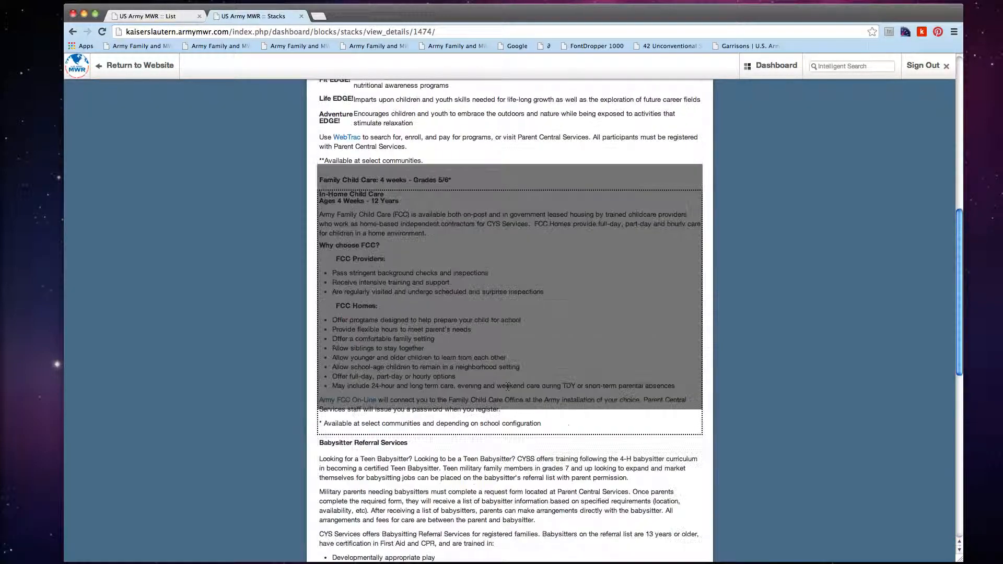
scroll(512, 387, up, 5)
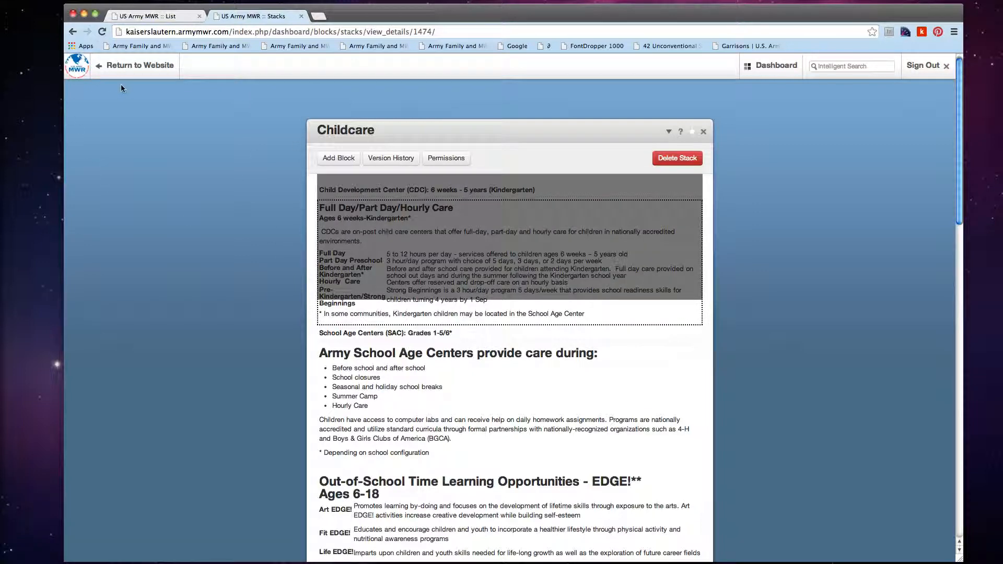
Go back to the stack list and review the shared program stacks, including the USAREUR Commander's Cup Program entries
click(74, 31)
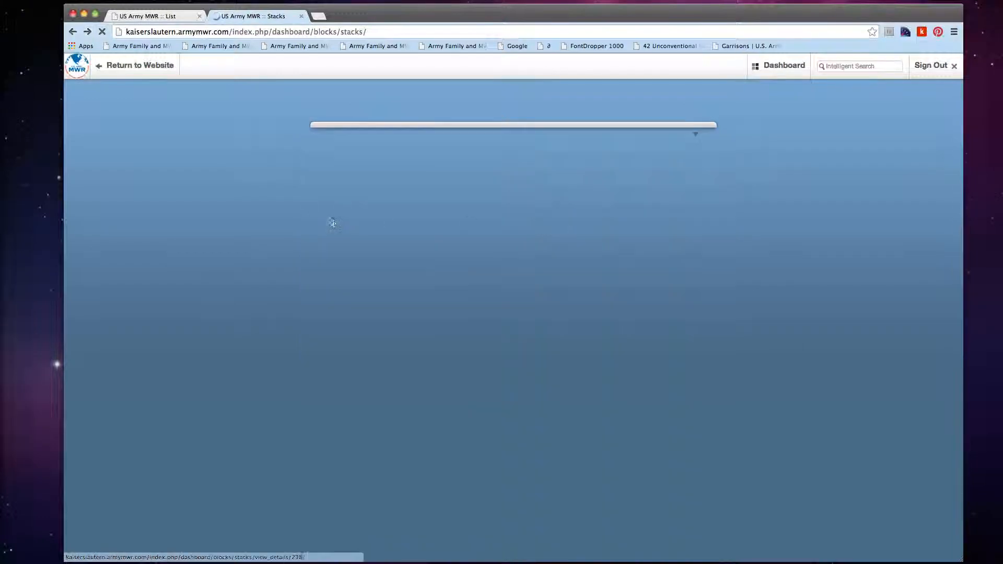
scroll(248, 282, down, 2)
scroll(247, 282, down, 3)
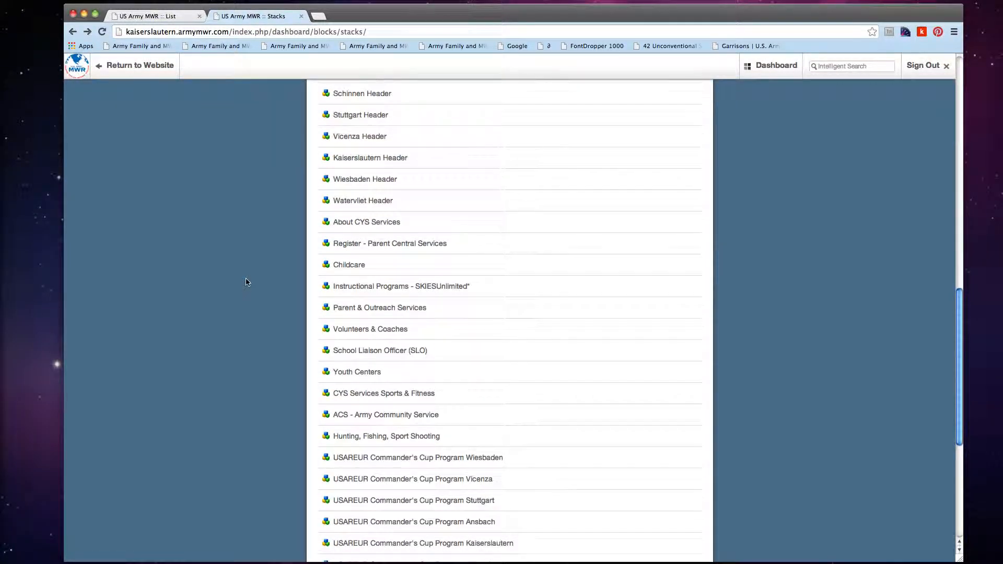
scroll(248, 282, down, 2)
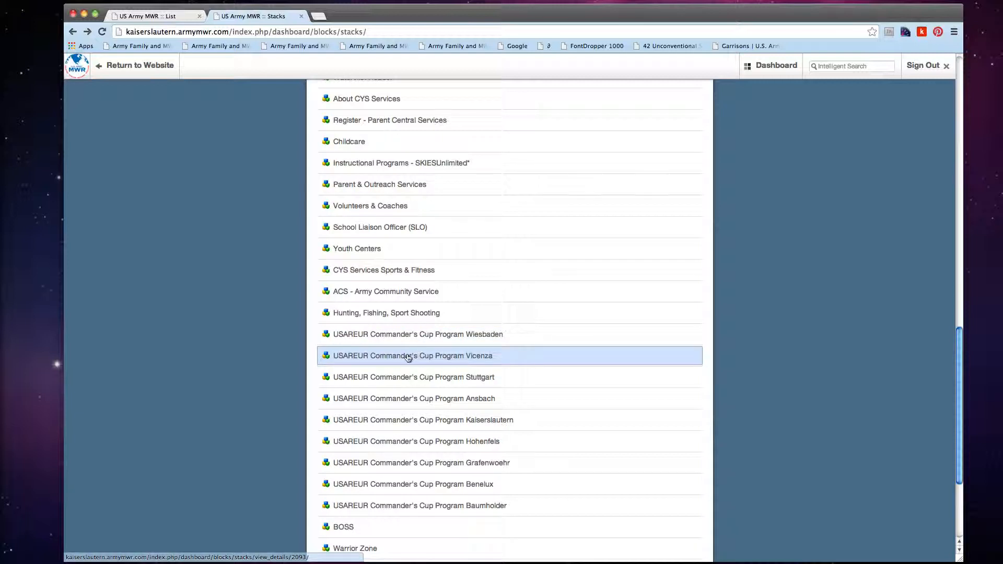
scroll(408, 357, down, 2)
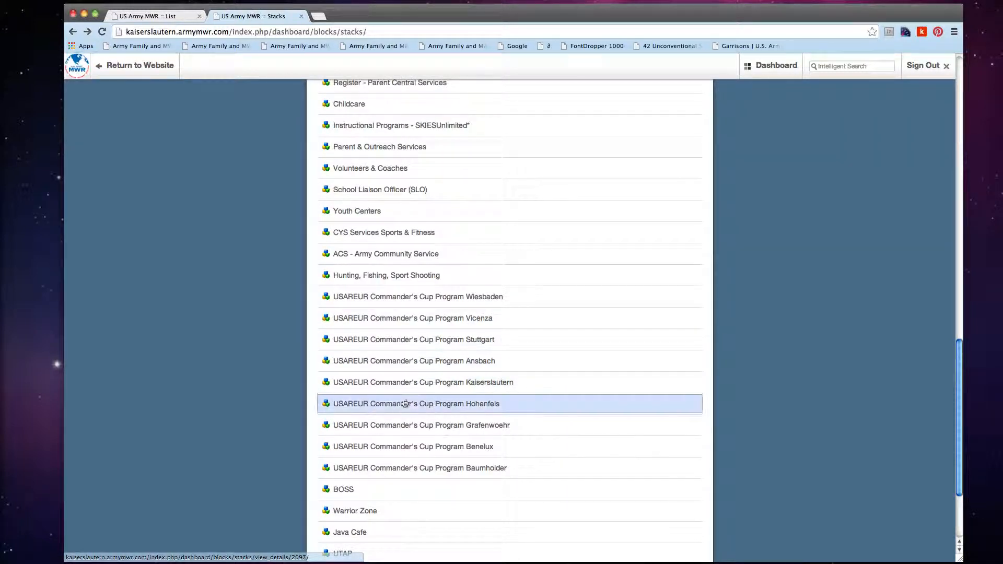
scroll(395, 324, down, 1)
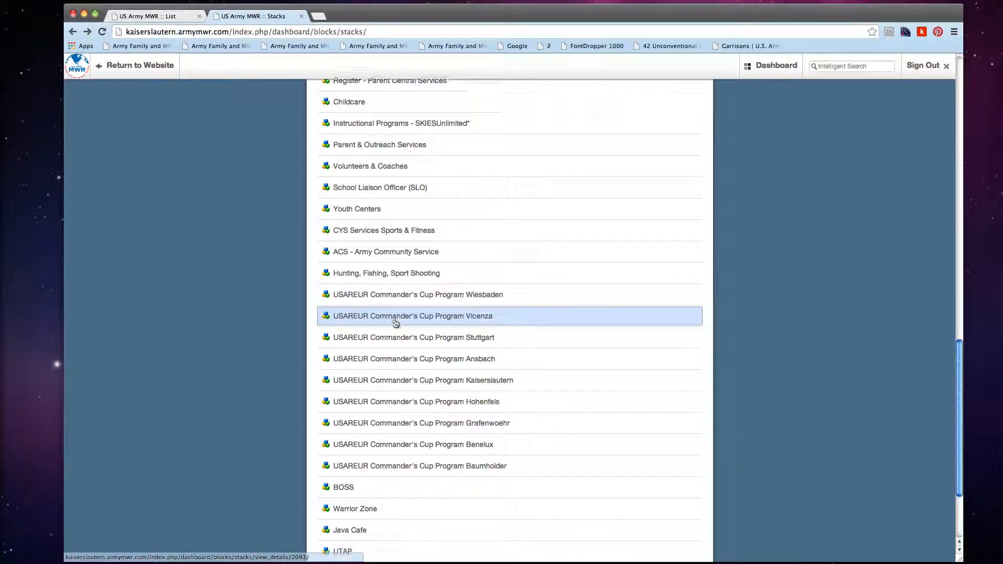
scroll(395, 324, down, 5)
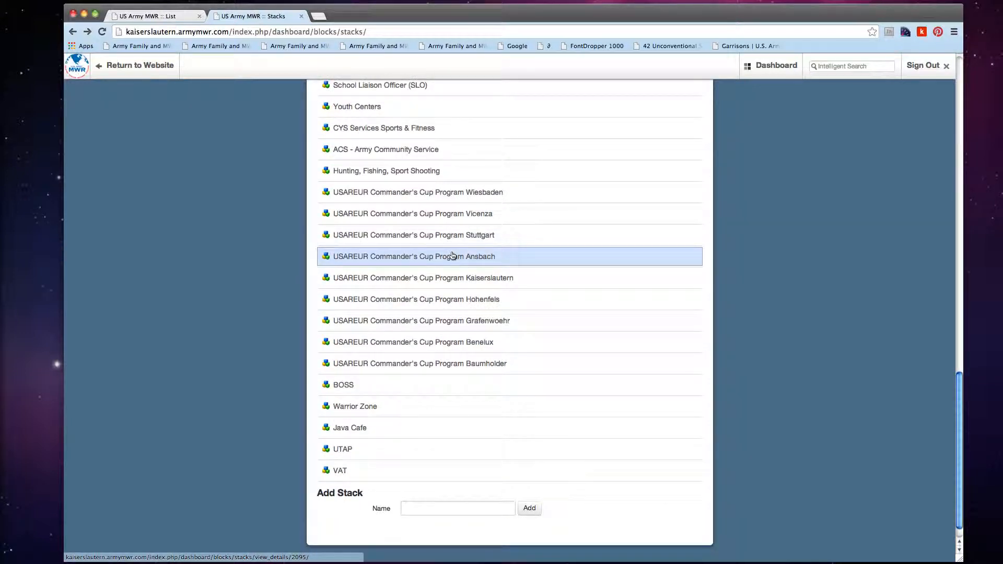
scroll(438, 287, up, 15)
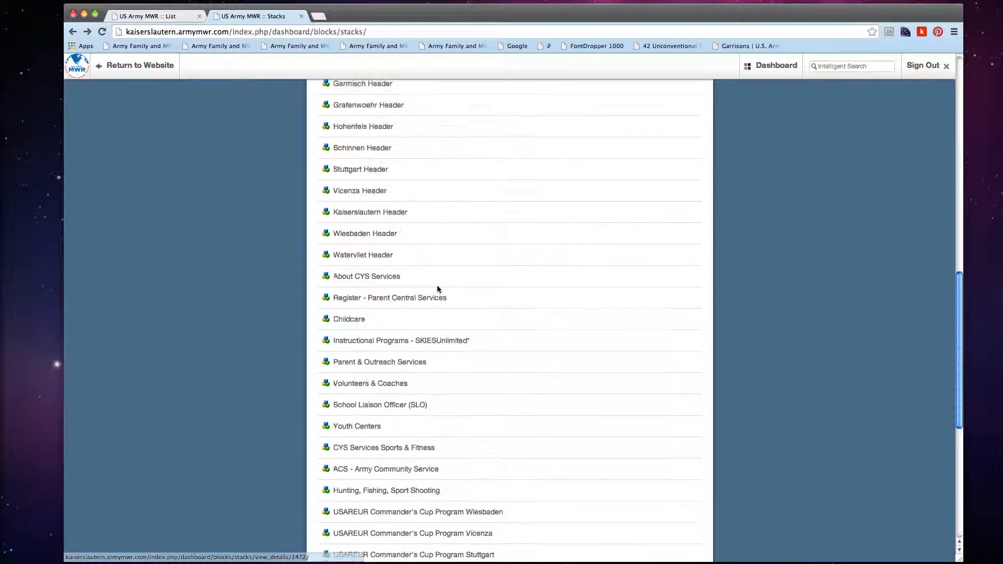
scroll(438, 289, up, 20)
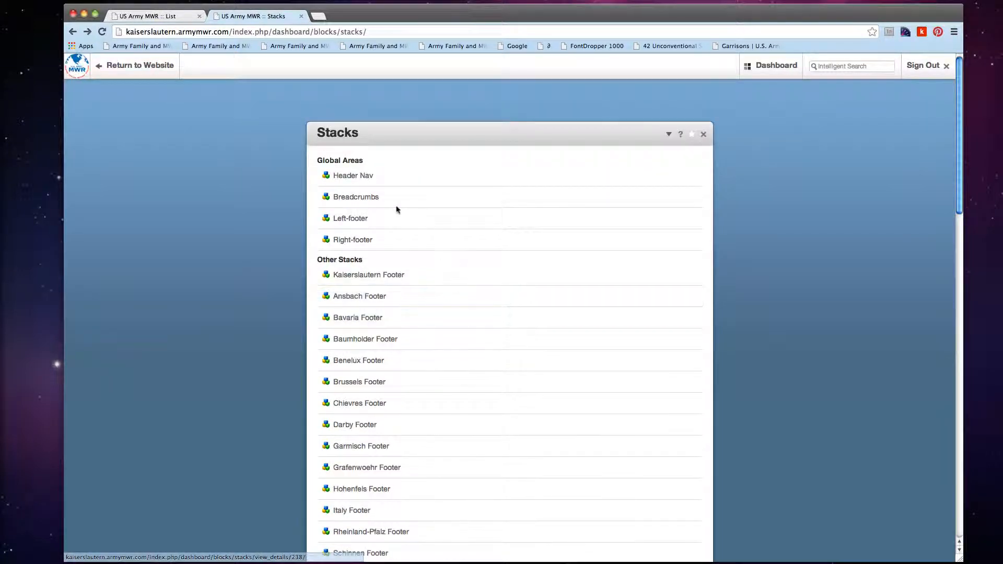
Add a stack named New Stack to the site's stacks
scroll(397, 209, down, 20)
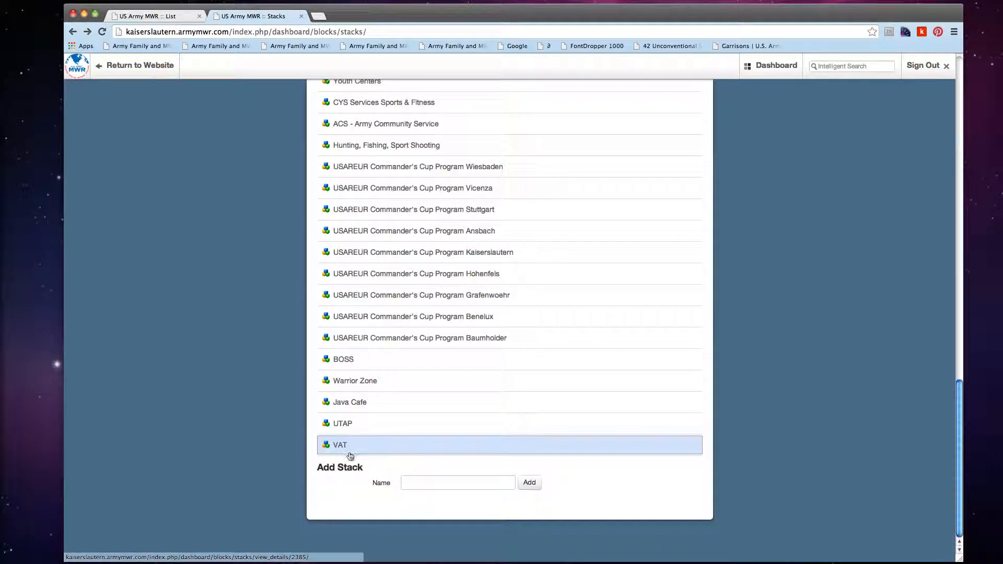
click(425, 485)
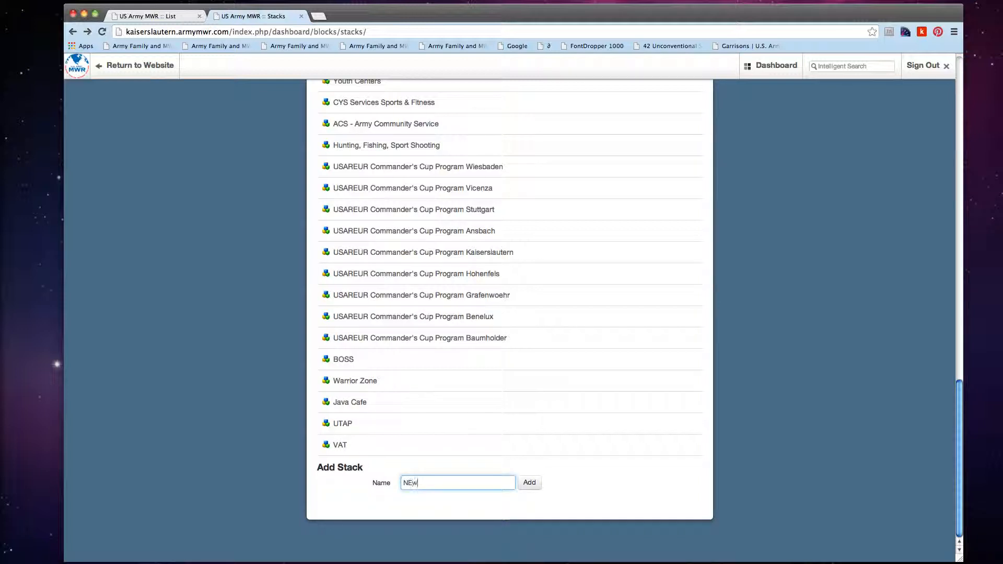
text(New Stack)
click(522, 483)
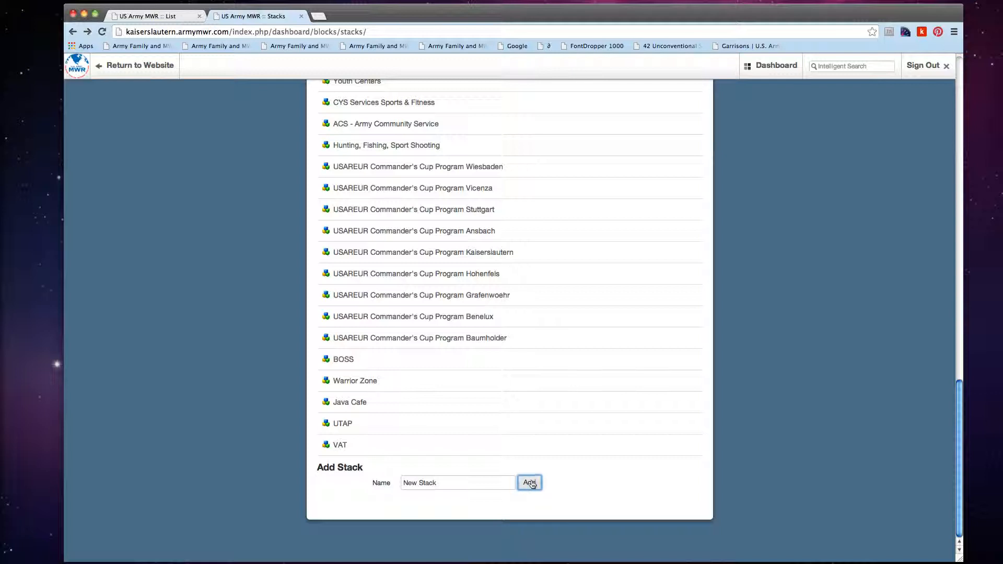
click(530, 484)
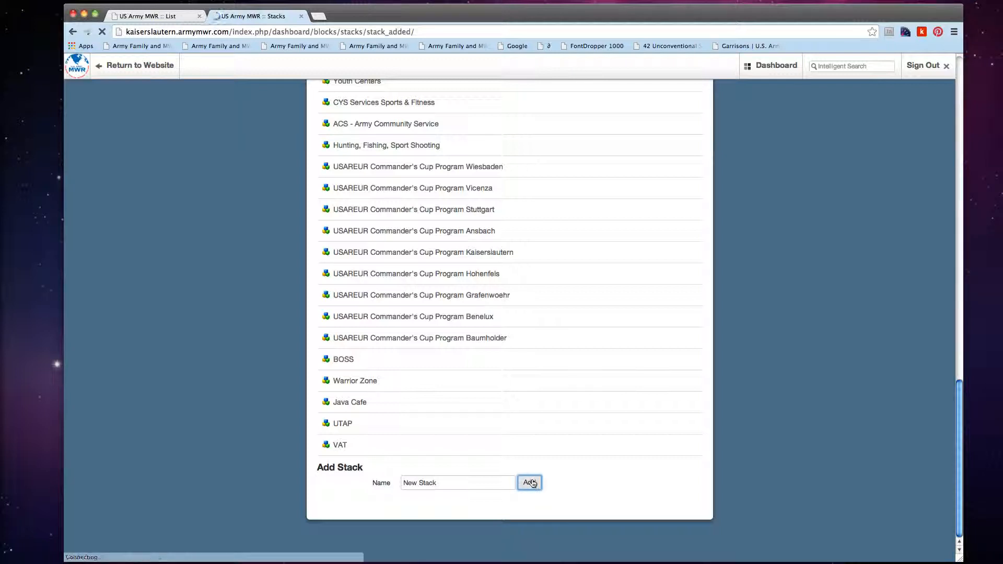
scroll(226, 262, down, 3)
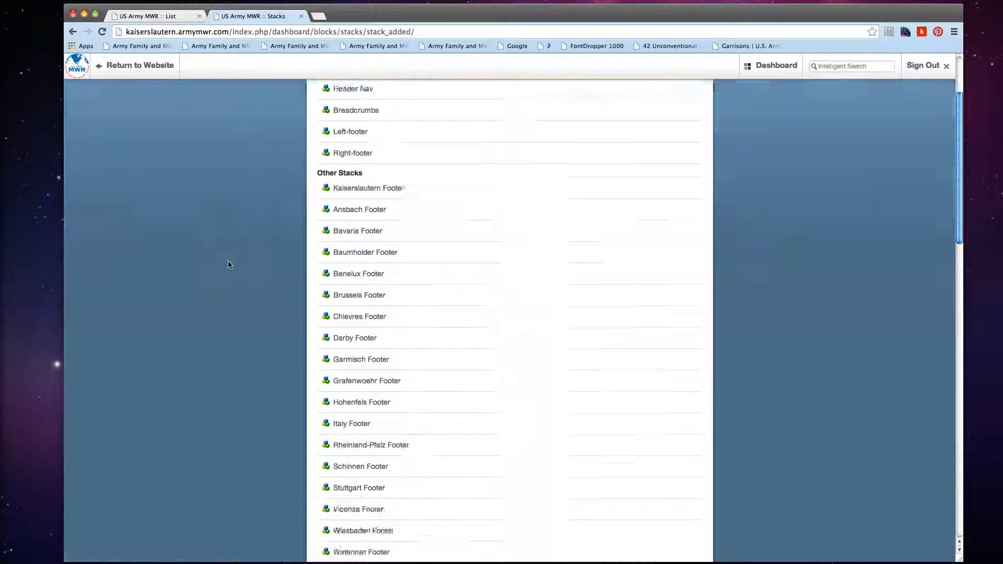
Open New Stack in the site's stacks and browse the block types that can be added to it
scroll(227, 264, down, 15)
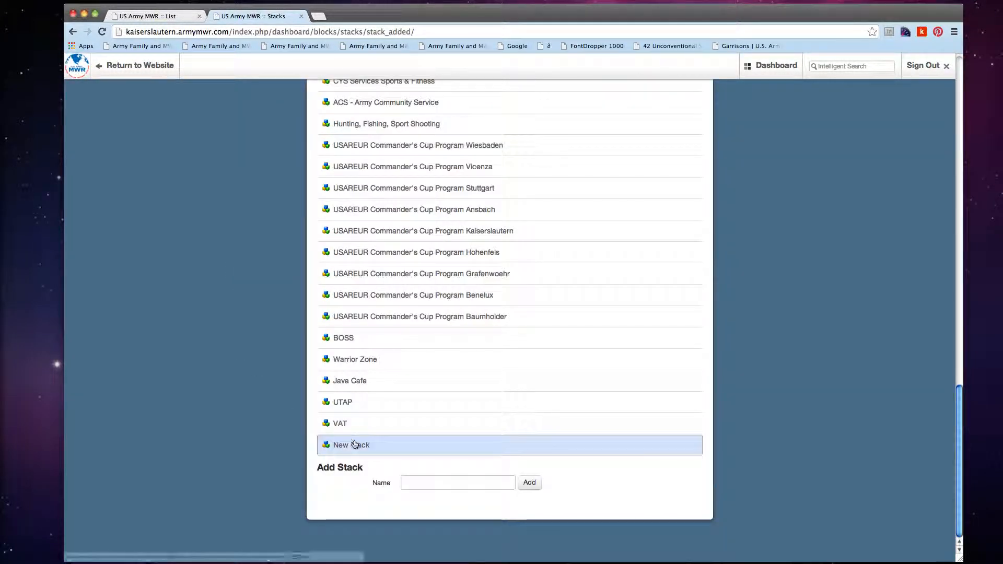
click(355, 444)
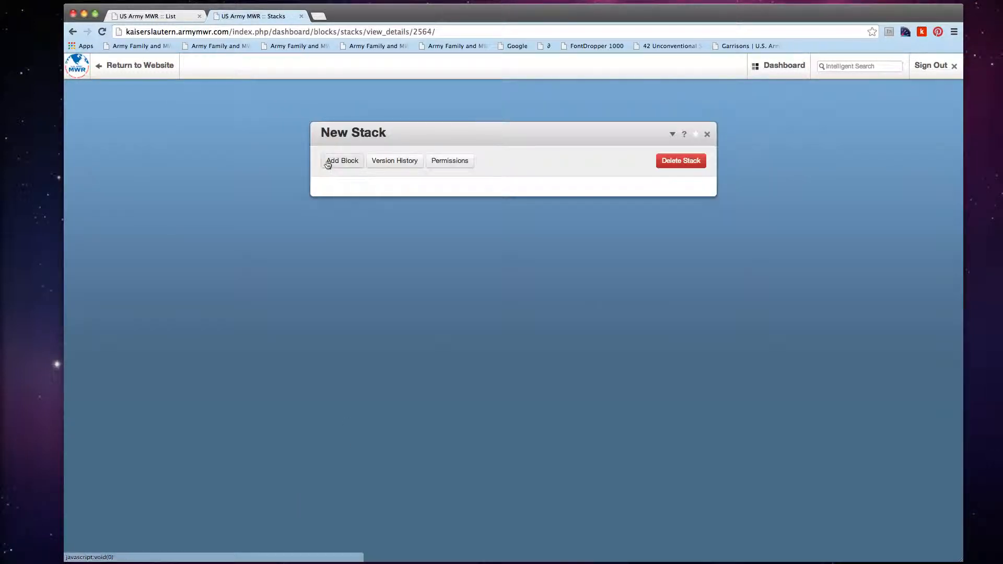
click(327, 161)
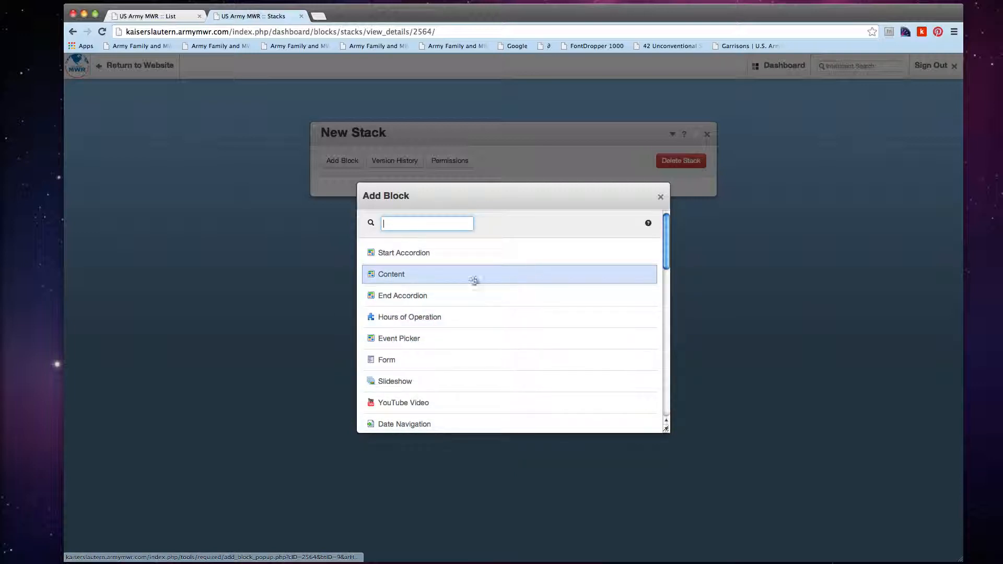
scroll(629, 255, down, 3)
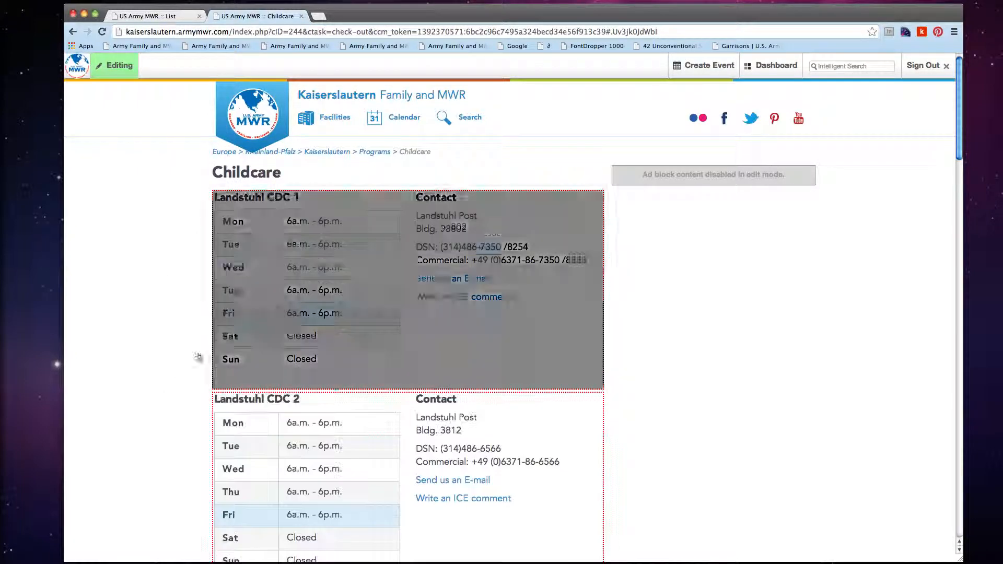
Review the Childcare page in edit mode, from the facility hours and contacts down to the stack entries under Events
scroll(177, 340, down, 5)
scroll(176, 338, down, 15)
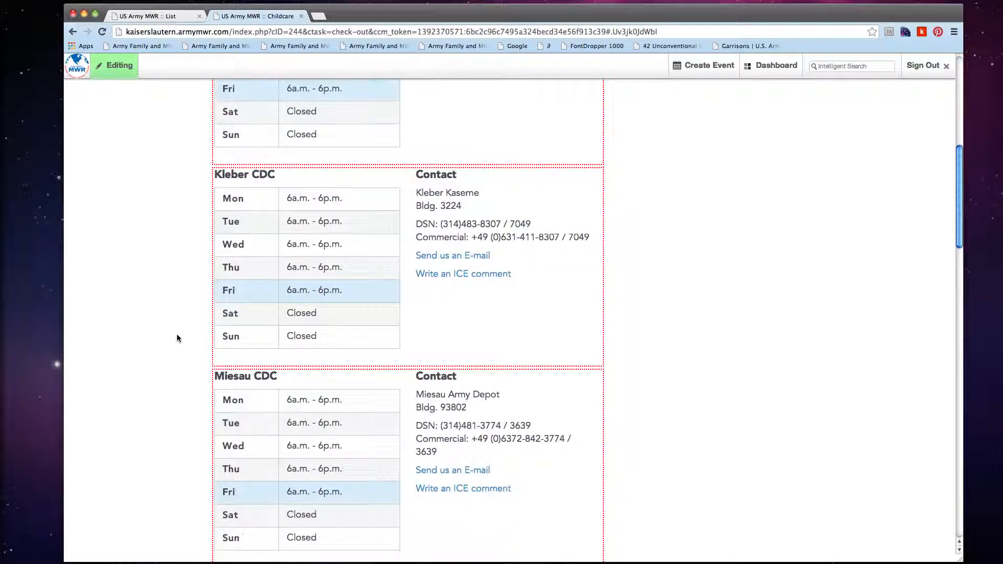
scroll(176, 338, down, 18)
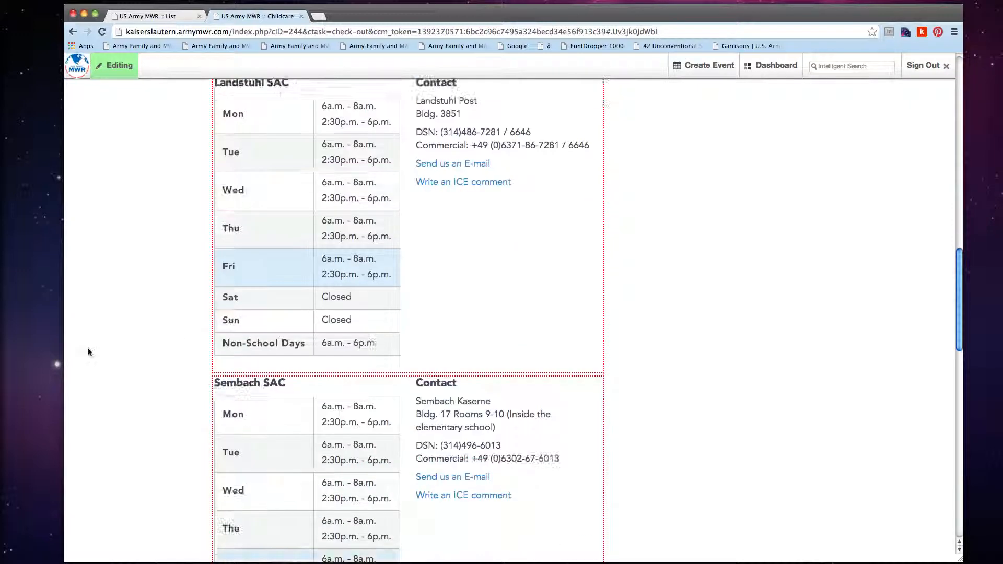
scroll(193, 294, down, 5)
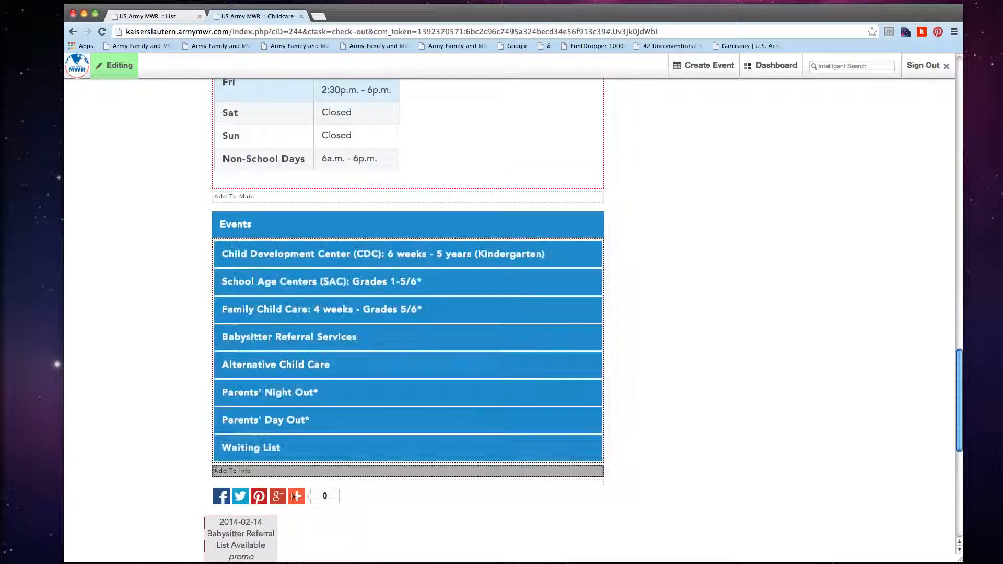
scroll(113, 368, down, 5)
scroll(116, 374, up, 2)
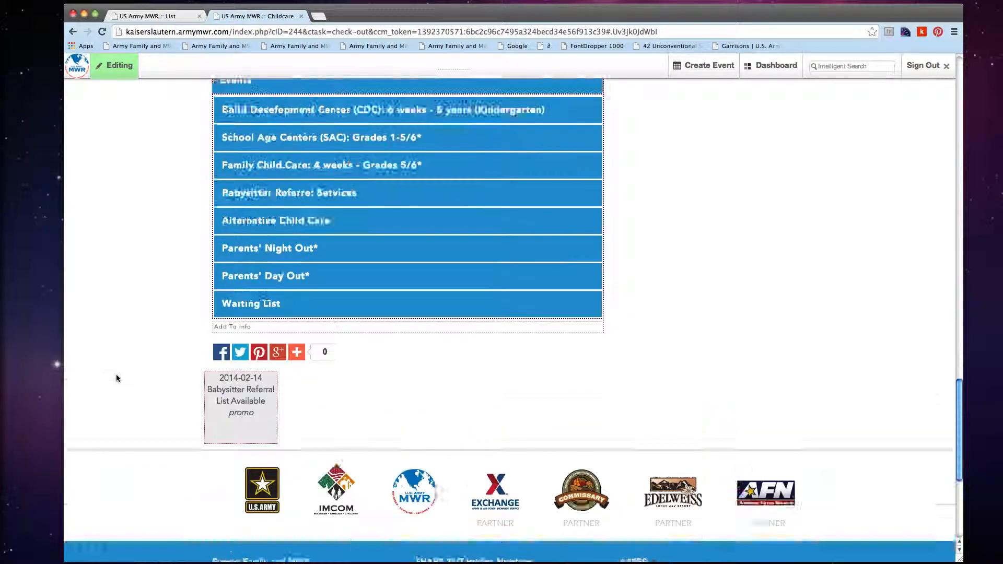
scroll(116, 374, up, 2)
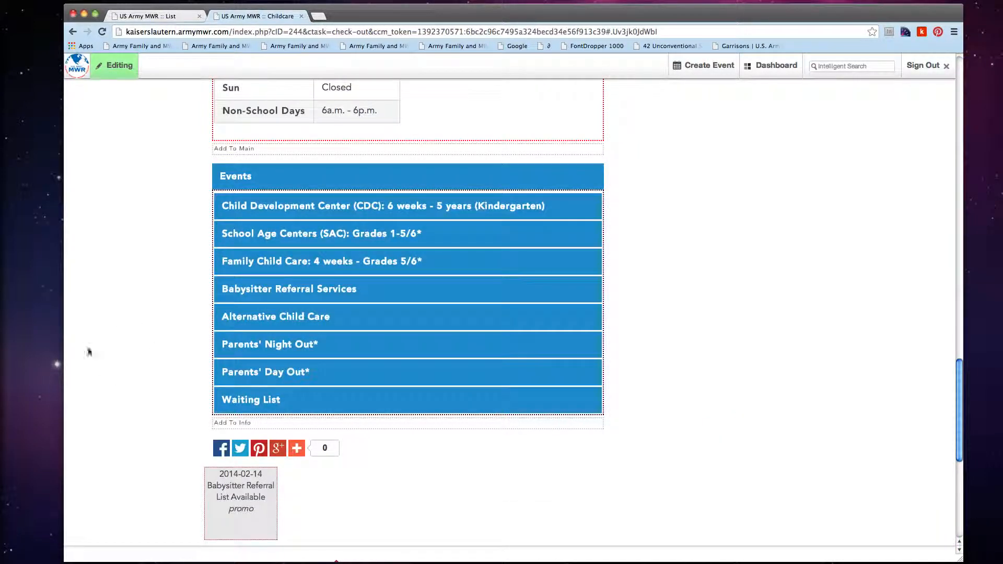
scroll(381, 337, up, 2)
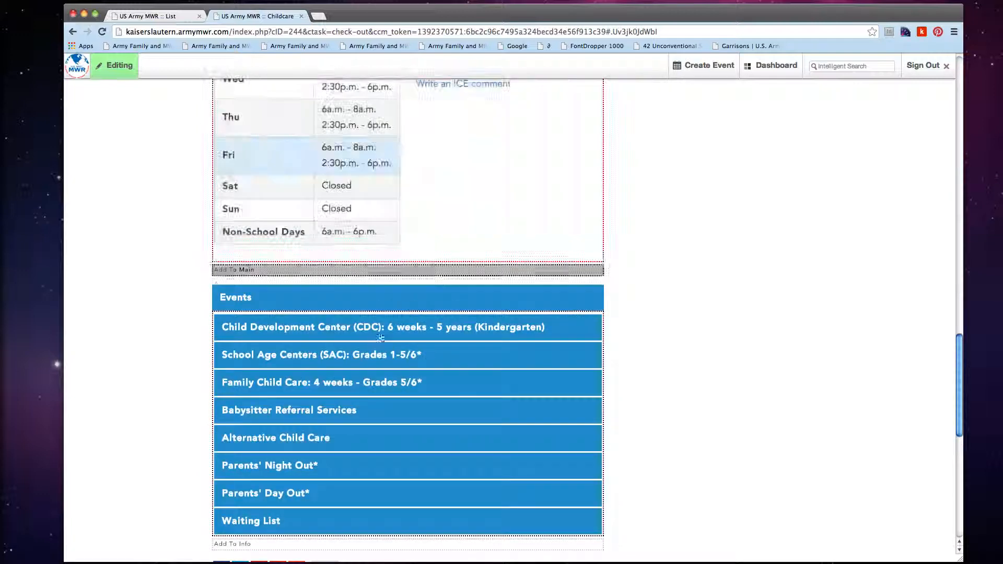
scroll(163, 395, down, 1)
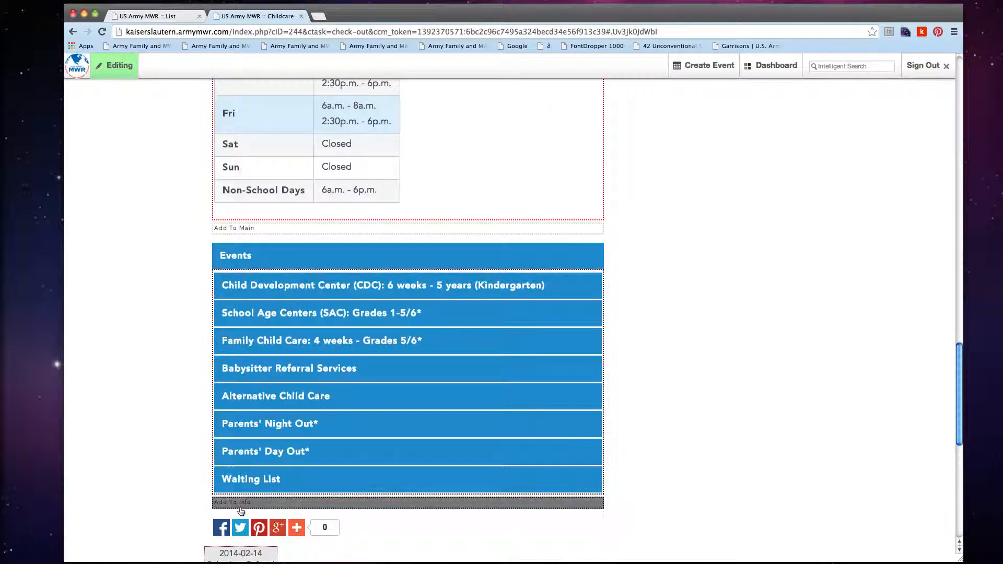
scroll(239, 505, down, 2)
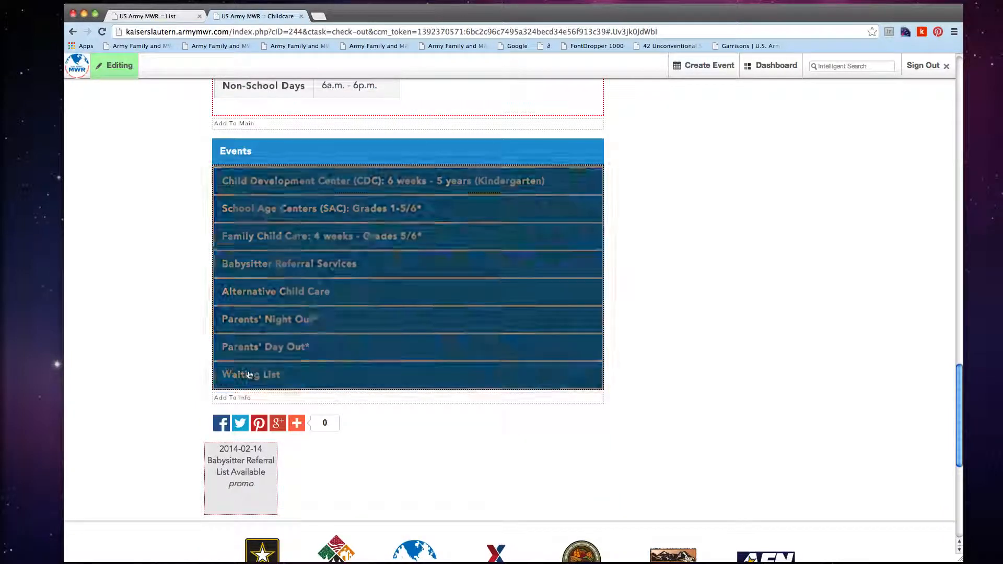
Choose New Stack for the Childcare page's Info area, check its contents and close them without adding the stack
click(239, 399)
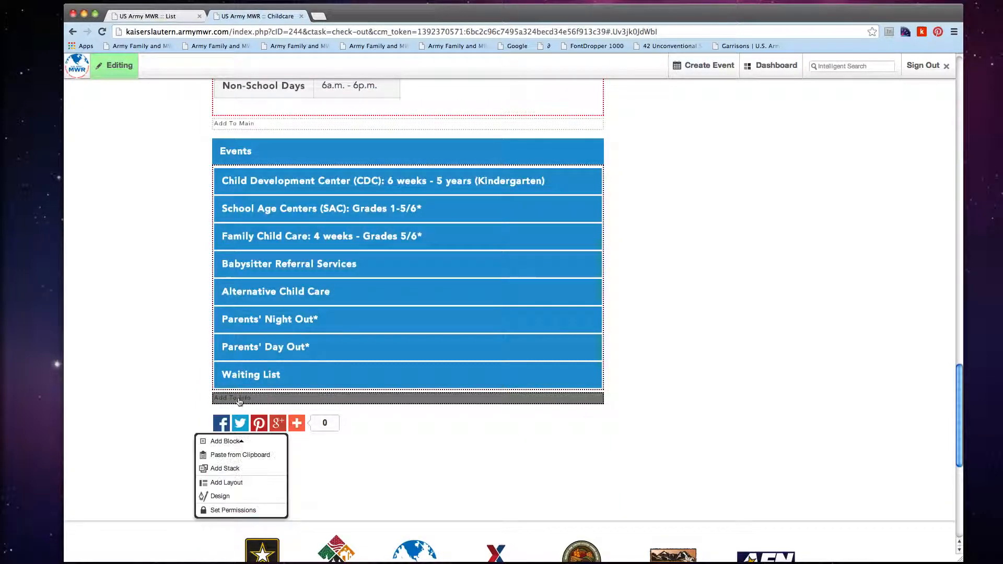
click(233, 474)
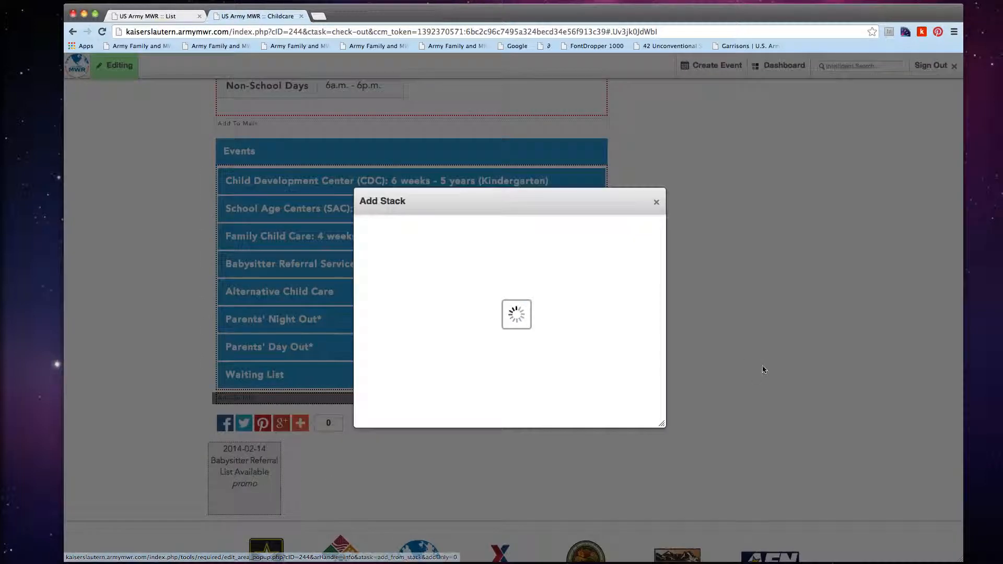
scroll(477, 279, down, 20)
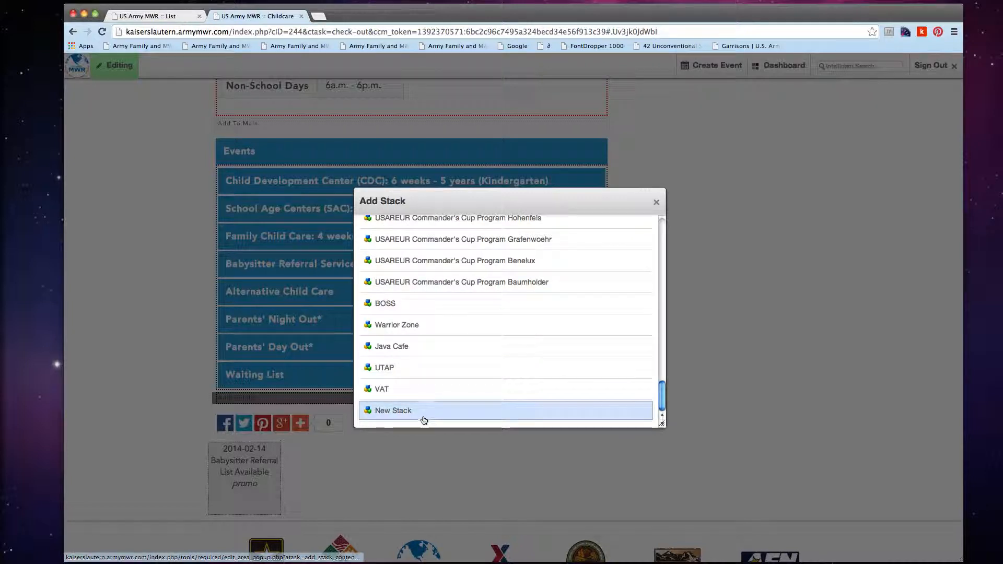
click(410, 413)
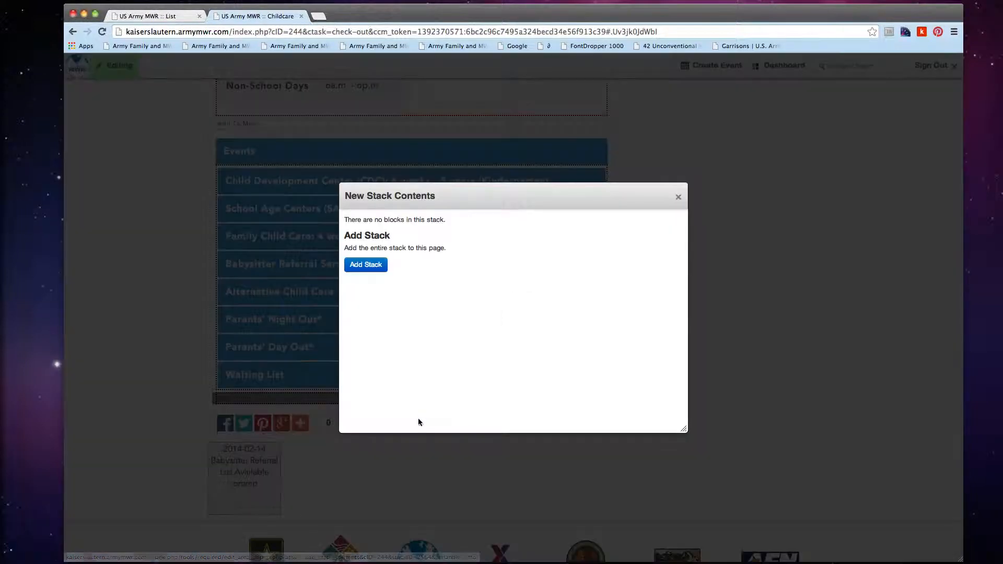
click(676, 197)
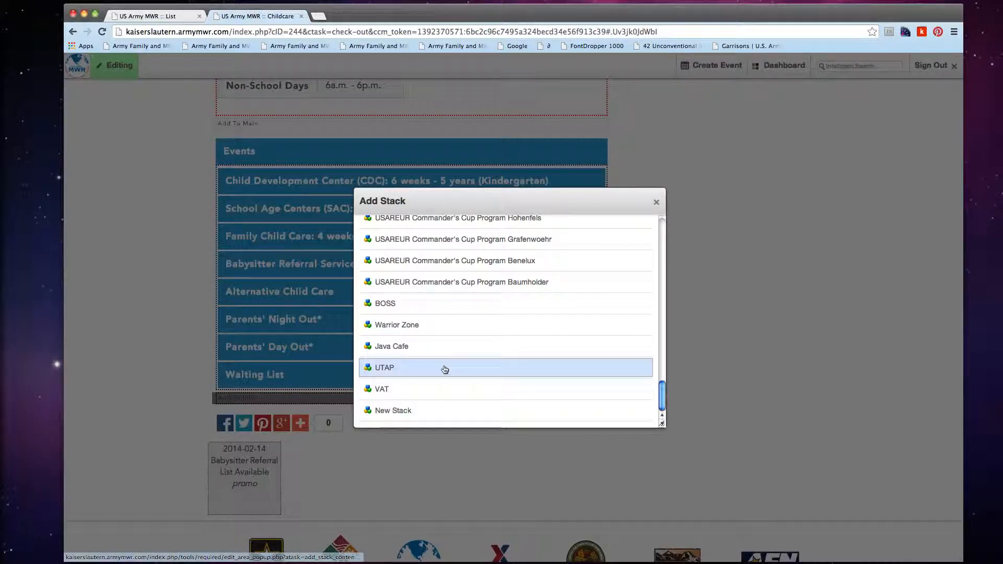
Check the UTAP stack's individual blocks and add the full UTAP stack to the Info area
click(403, 369)
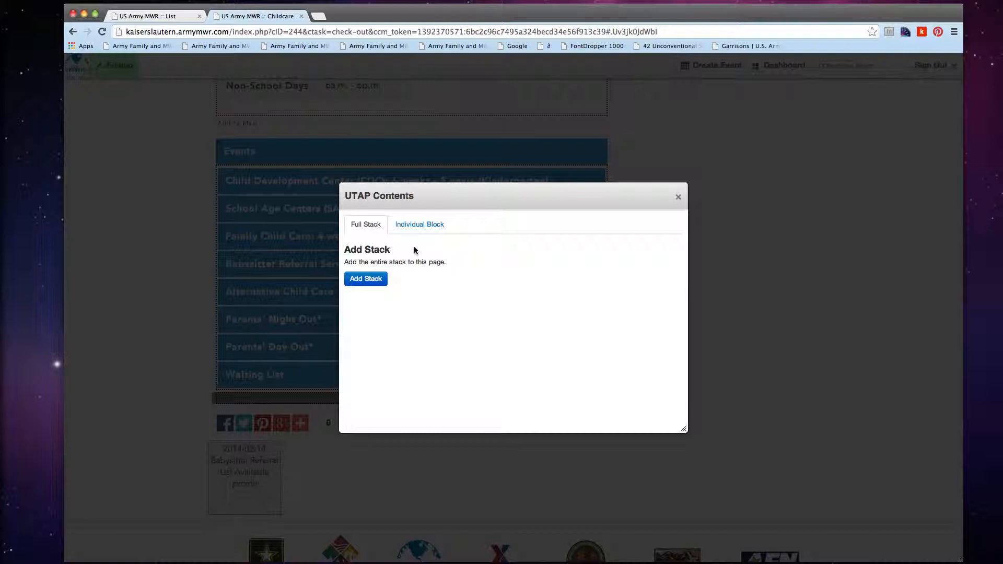
click(419, 225)
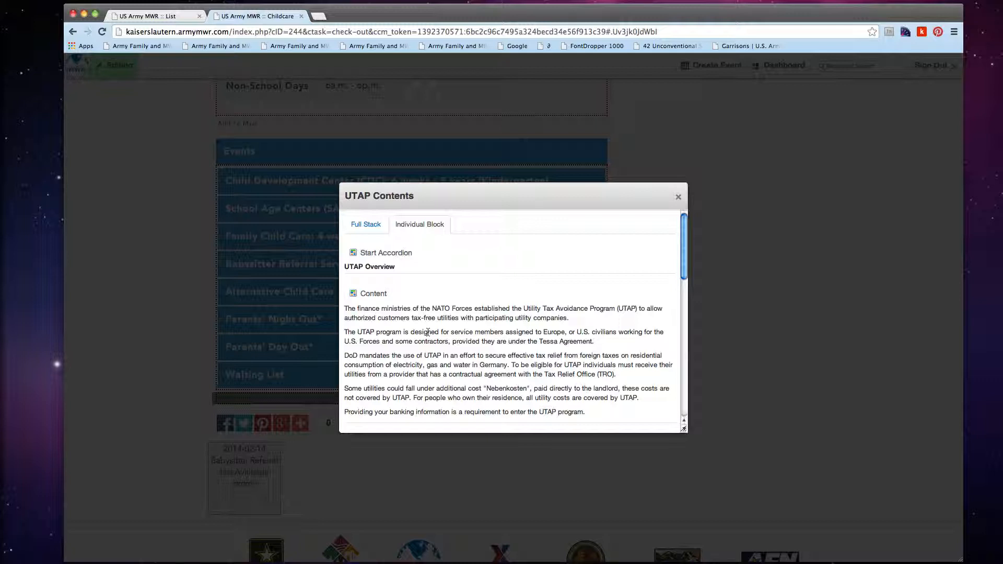
click(365, 224)
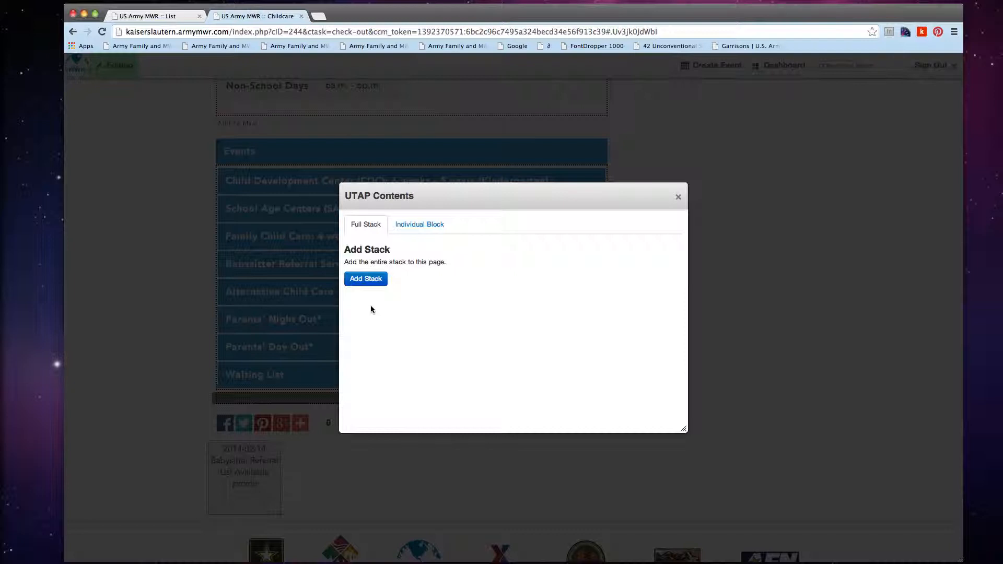
click(370, 278)
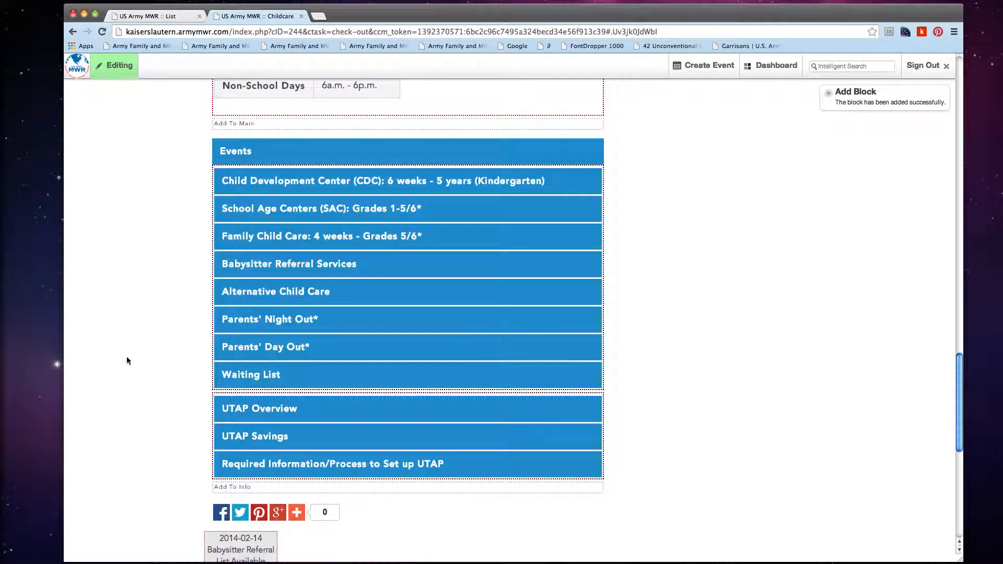
Add only the UTAP Overview's Content block from the UTAP stack to the Info area
scroll(186, 366, down, 3)
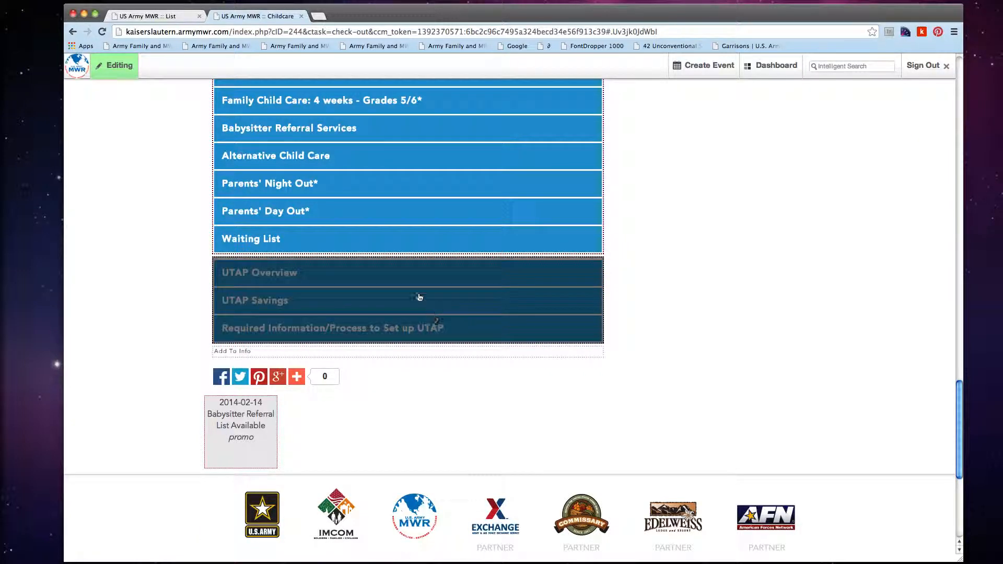
click(230, 351)
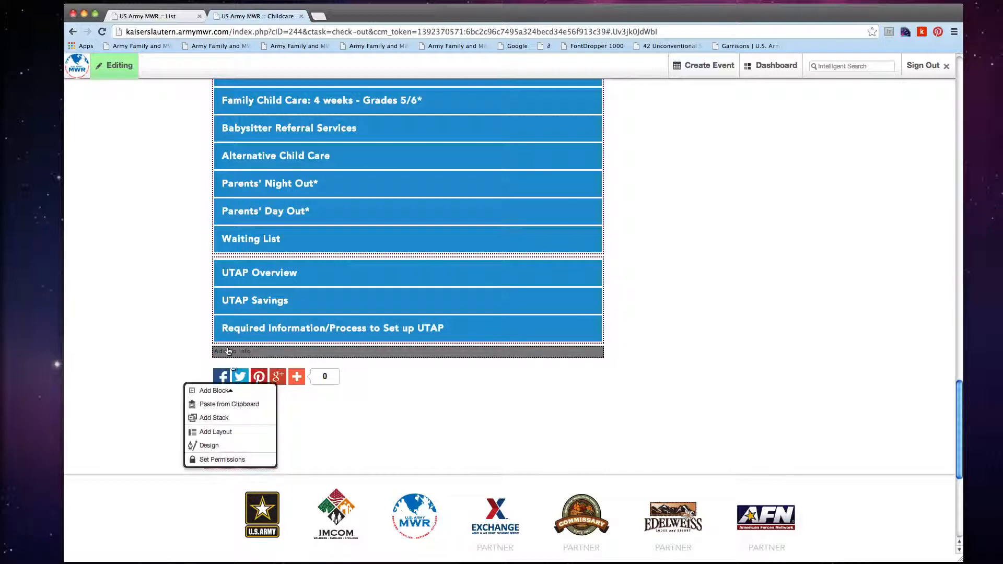
click(227, 417)
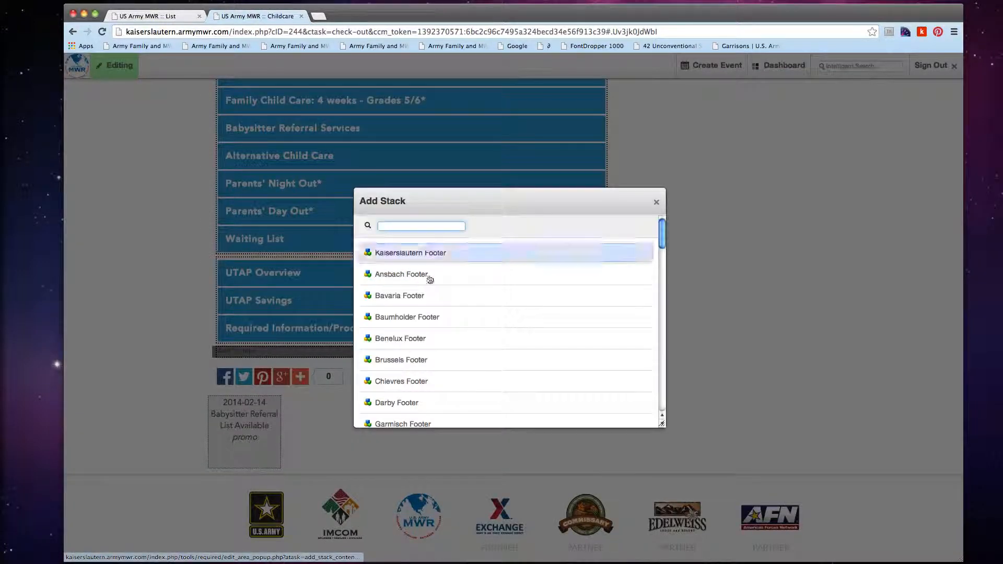
scroll(425, 386, down, 15)
click(423, 368)
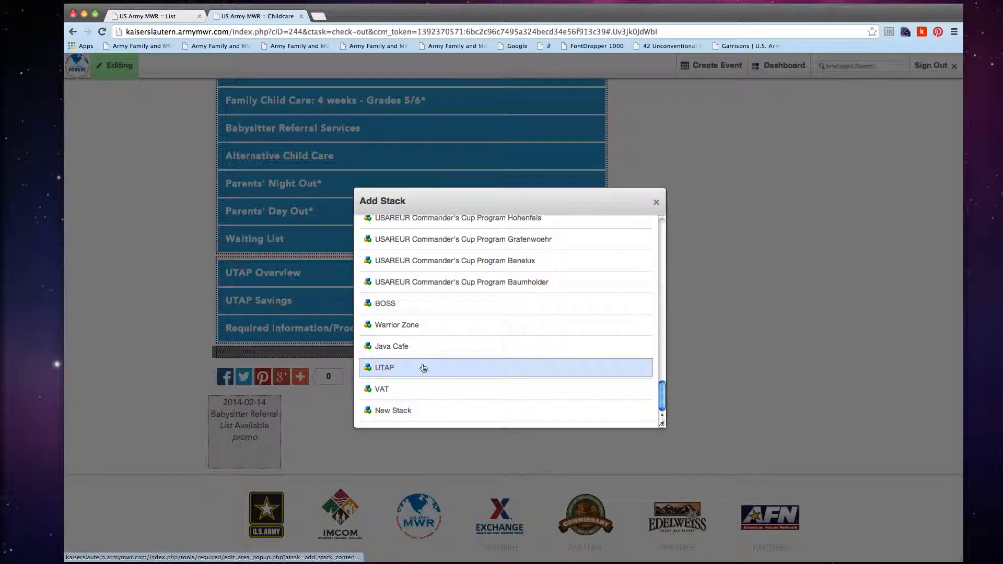
click(419, 225)
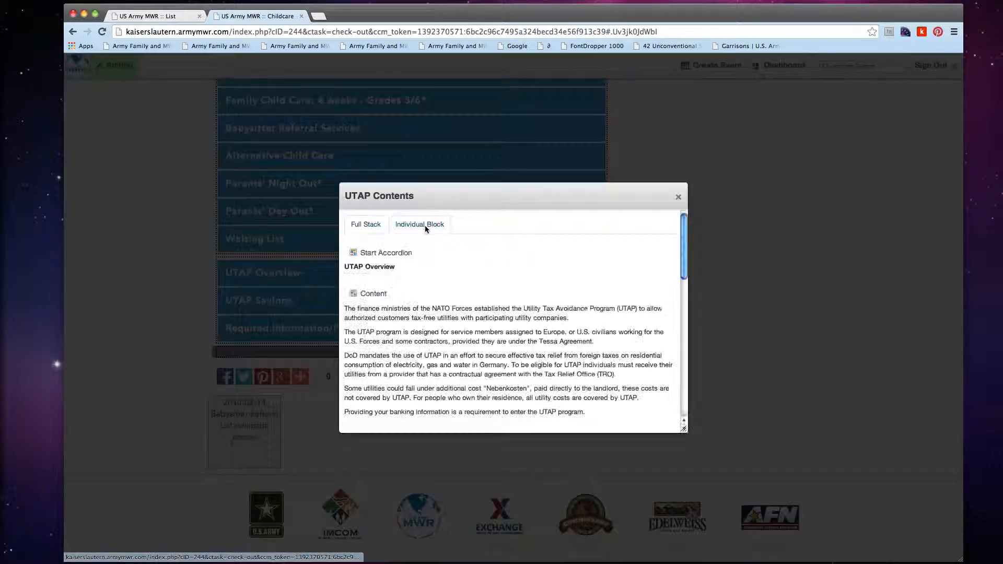
click(385, 296)
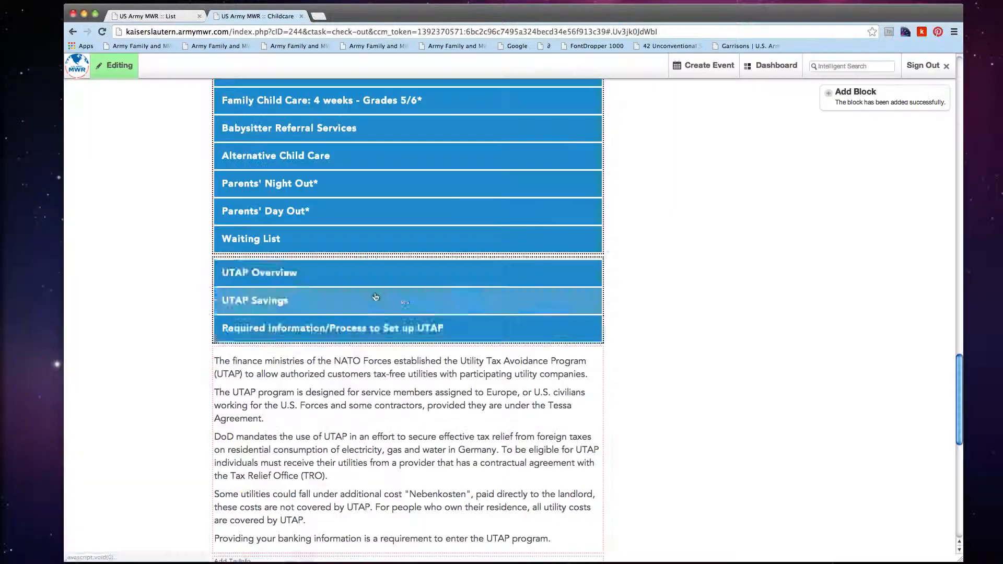
Review the individual UTAP content block below the UTAP stack and delete it from the Childcare page
scroll(149, 338, down, 3)
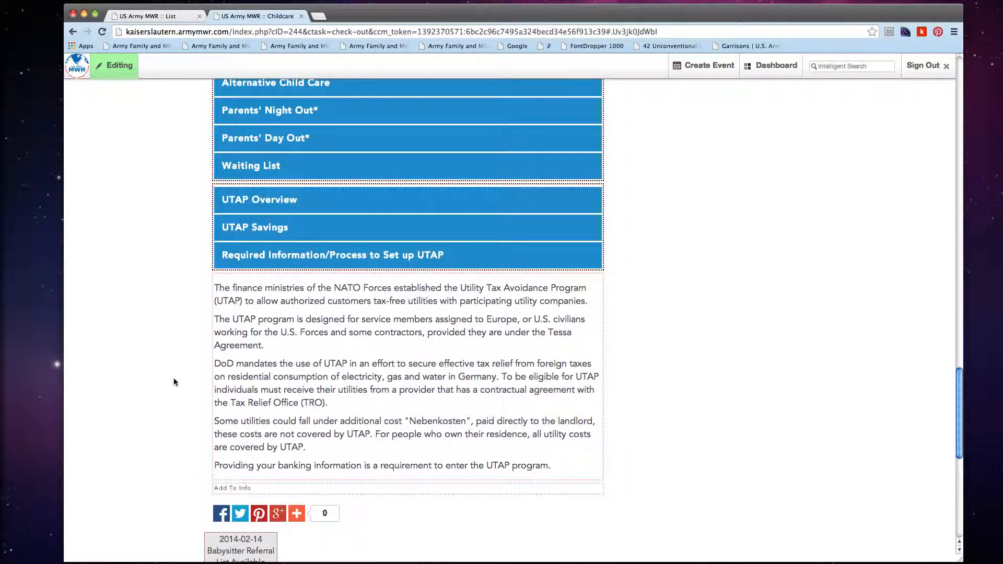
scroll(162, 408, down, 5)
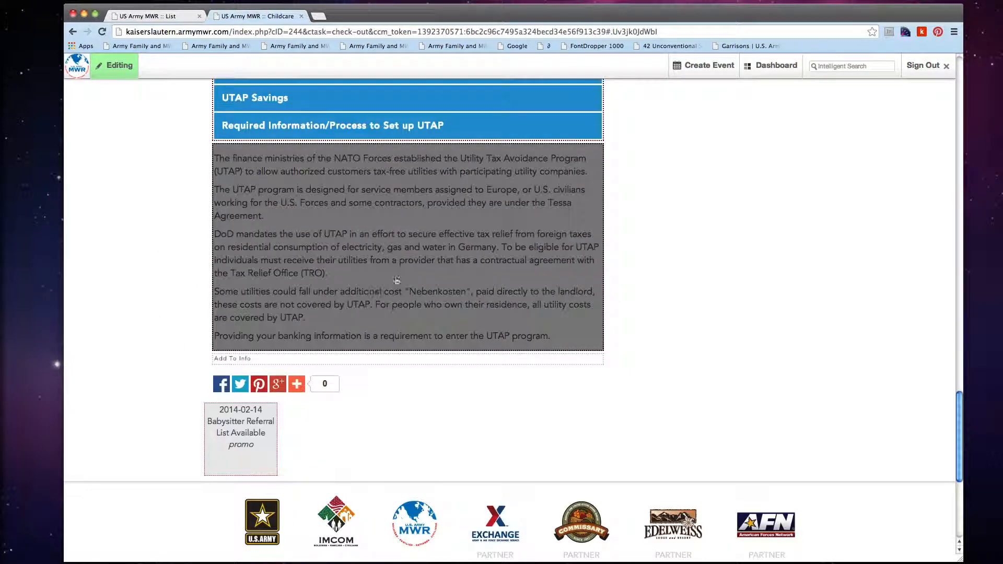
scroll(119, 290, up, 5)
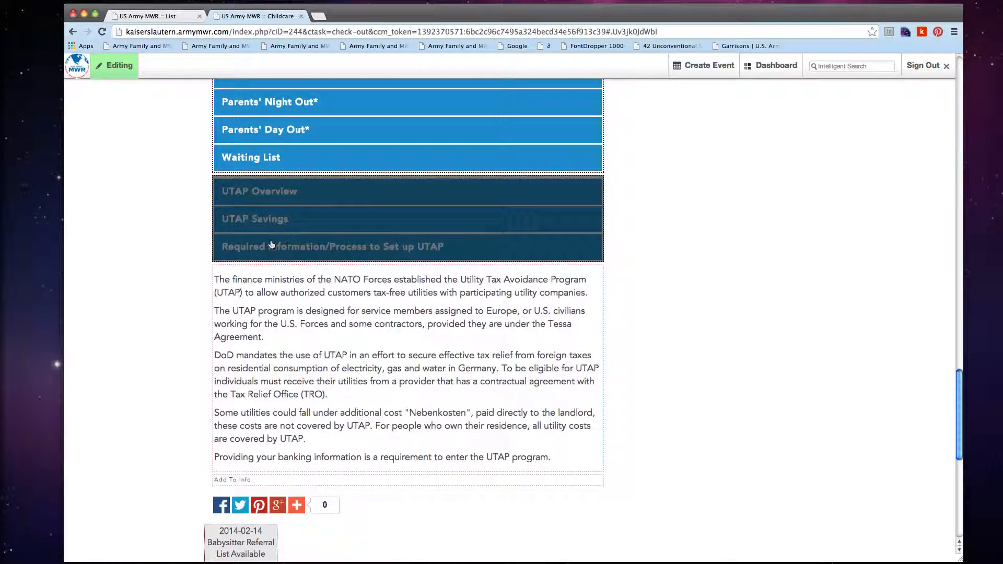
click(297, 347)
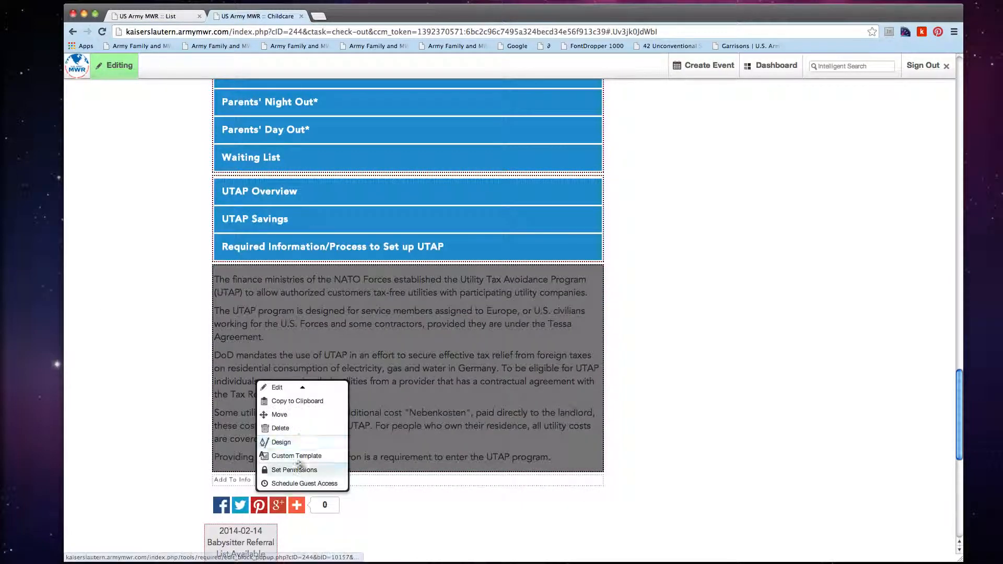
click(299, 430)
click(572, 187)
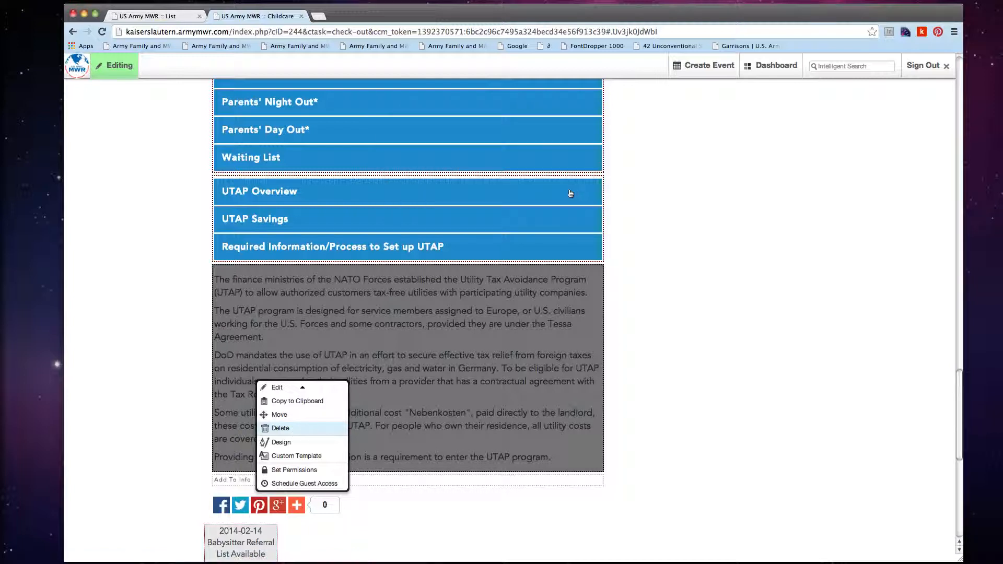
Delete the full UTAP stack from the Childcare page's Info area
click(418, 225)
click(418, 301)
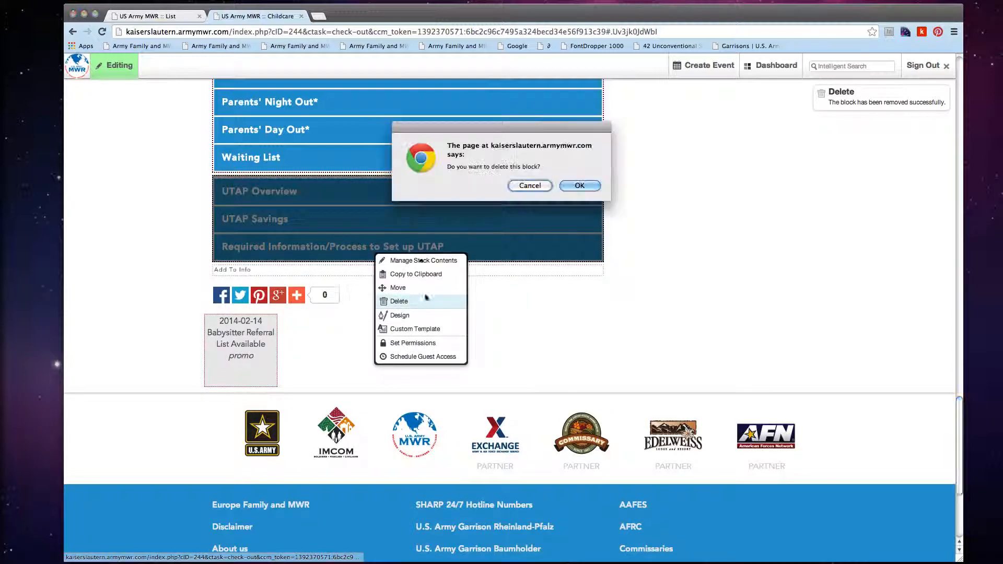
click(582, 187)
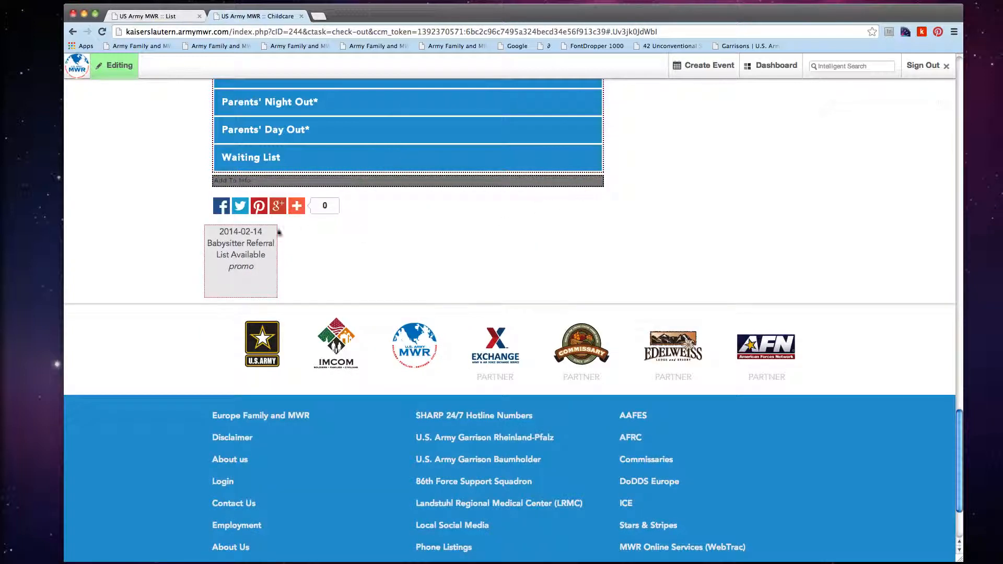
scroll(150, 233, up, 5)
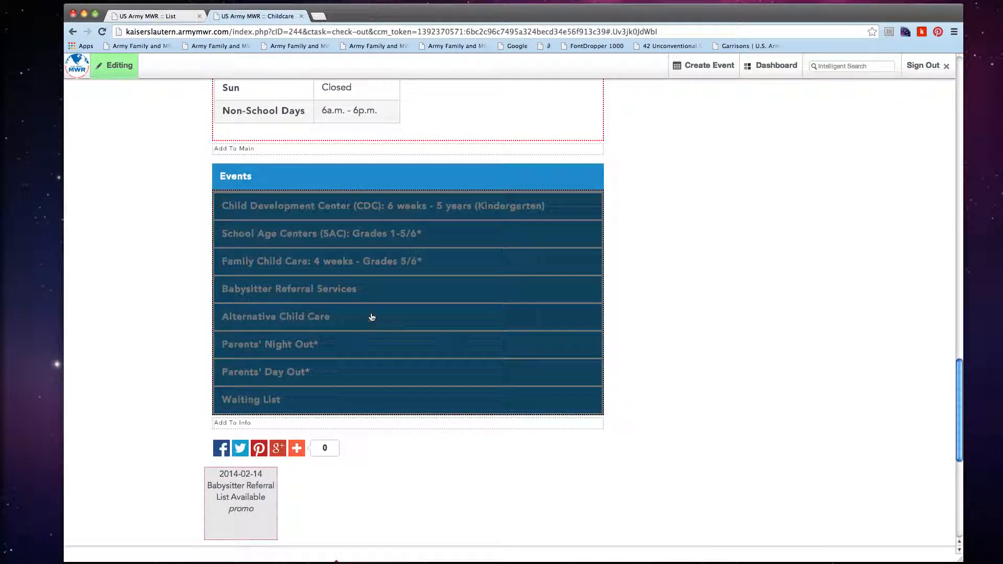
scroll(448, 230, up, 4)
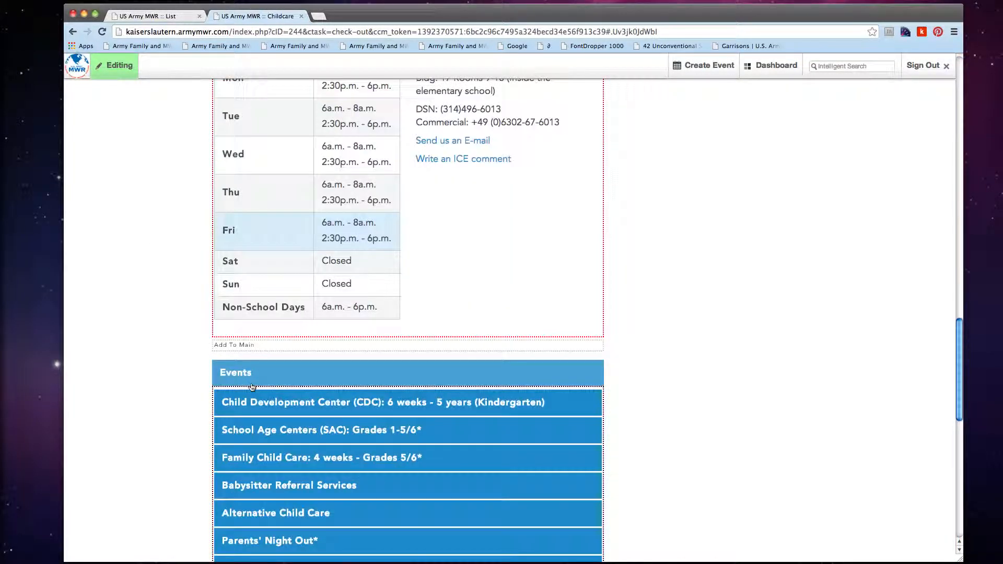
scroll(252, 387, down, 4)
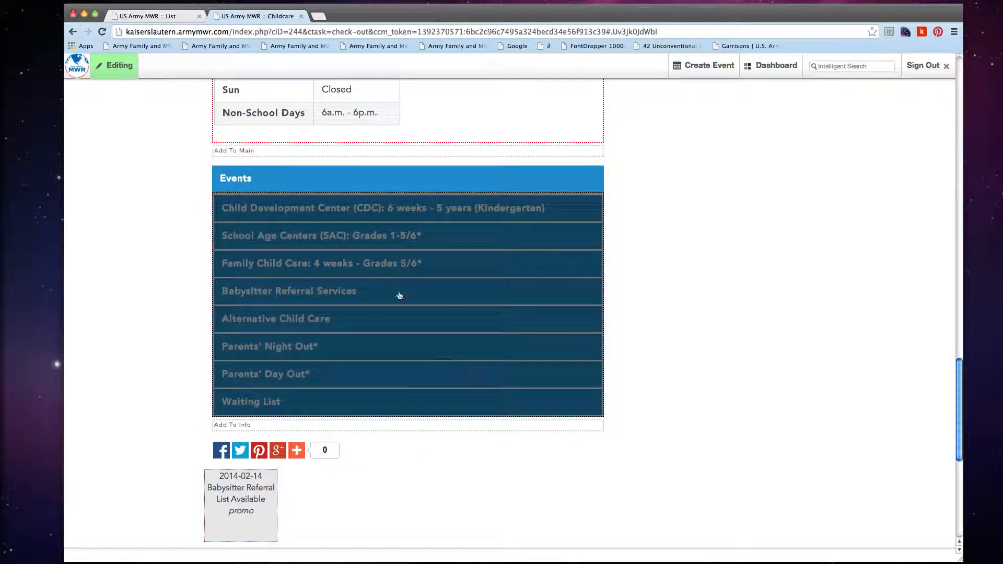
scroll(166, 317, up, 1)
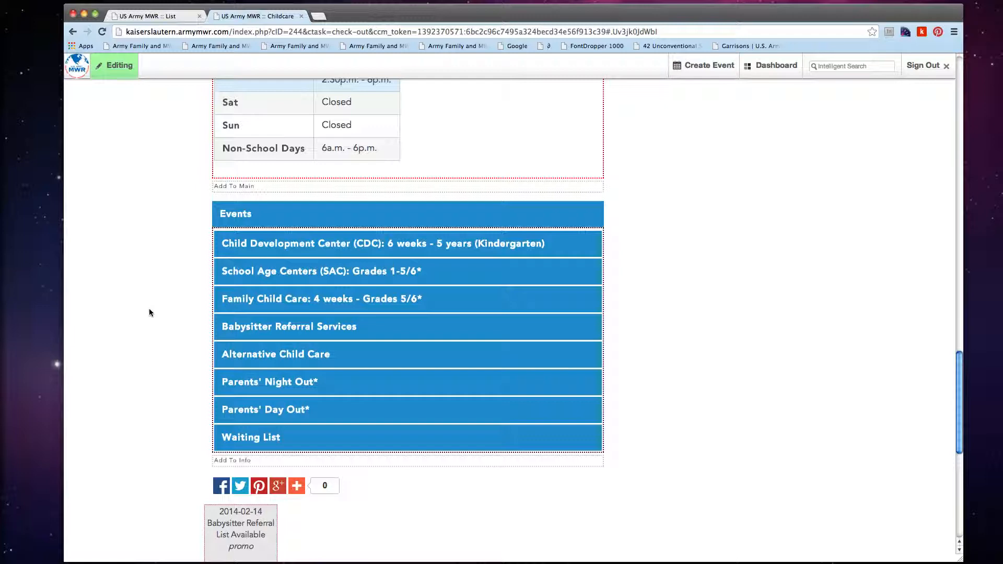
scroll(147, 309, up, 10)
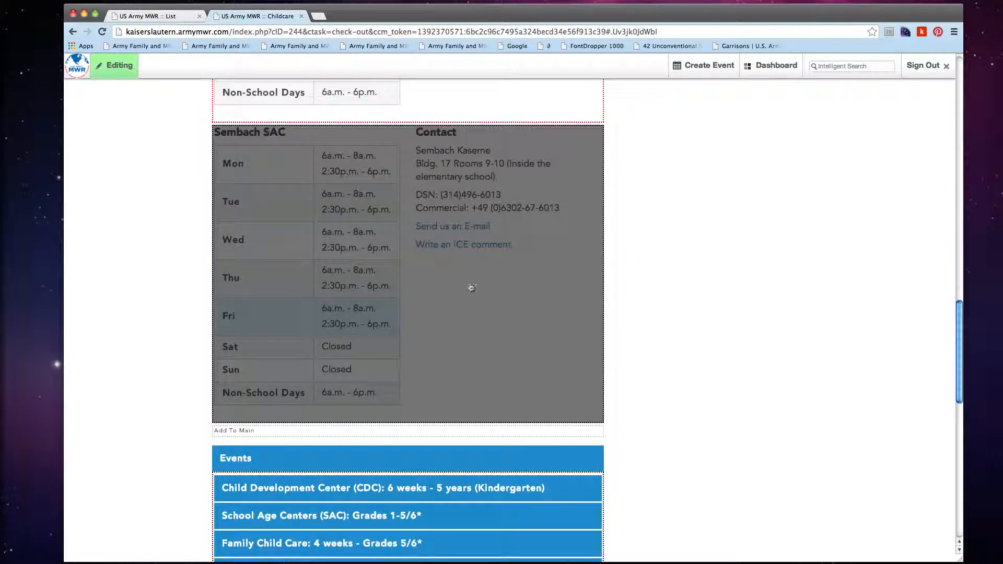
scroll(459, 285, down, 9)
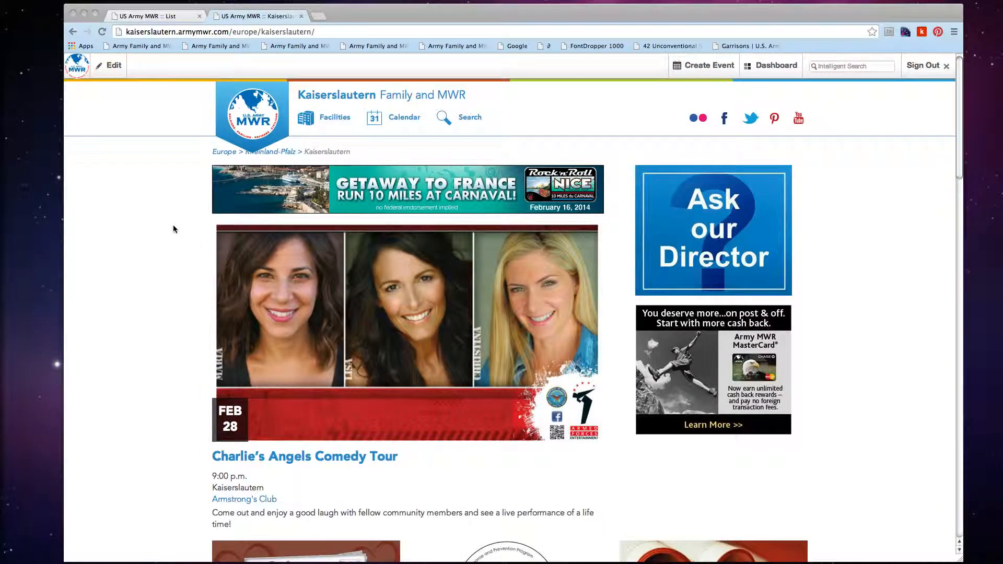
Put the Kaiserslautern garrison home page into edit mode
scroll(171, 229, down, 4)
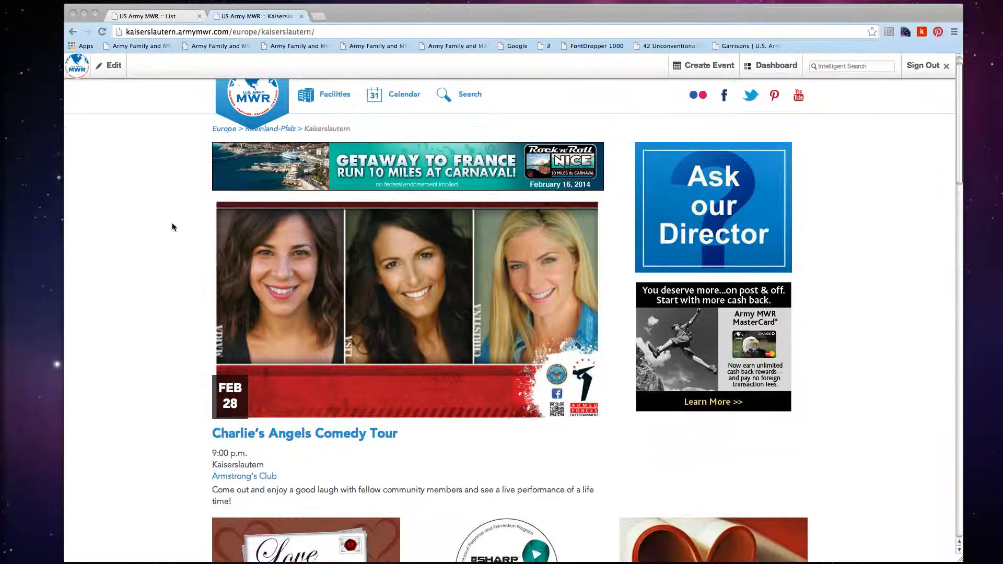
scroll(172, 230, up, 4)
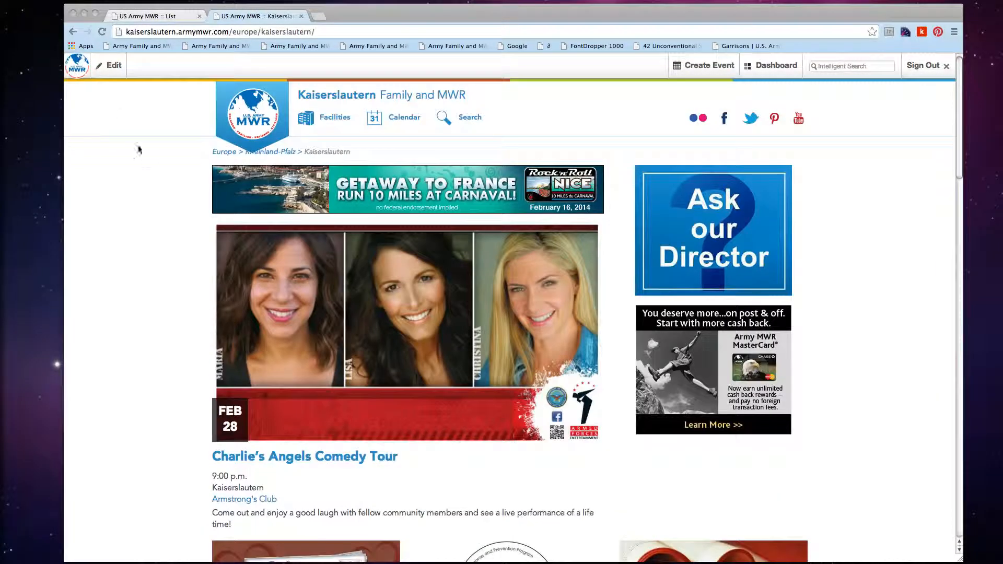
click(109, 66)
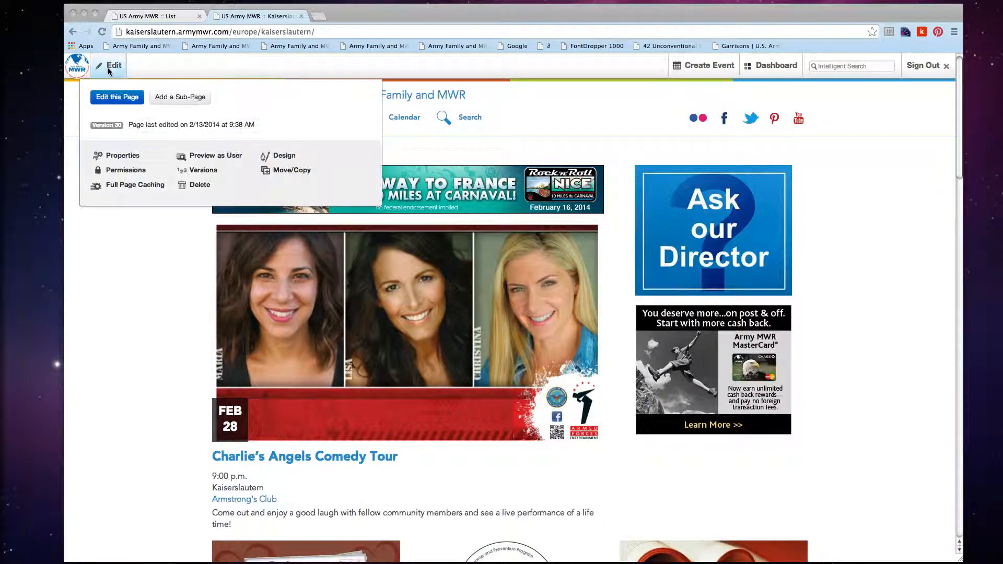
click(118, 103)
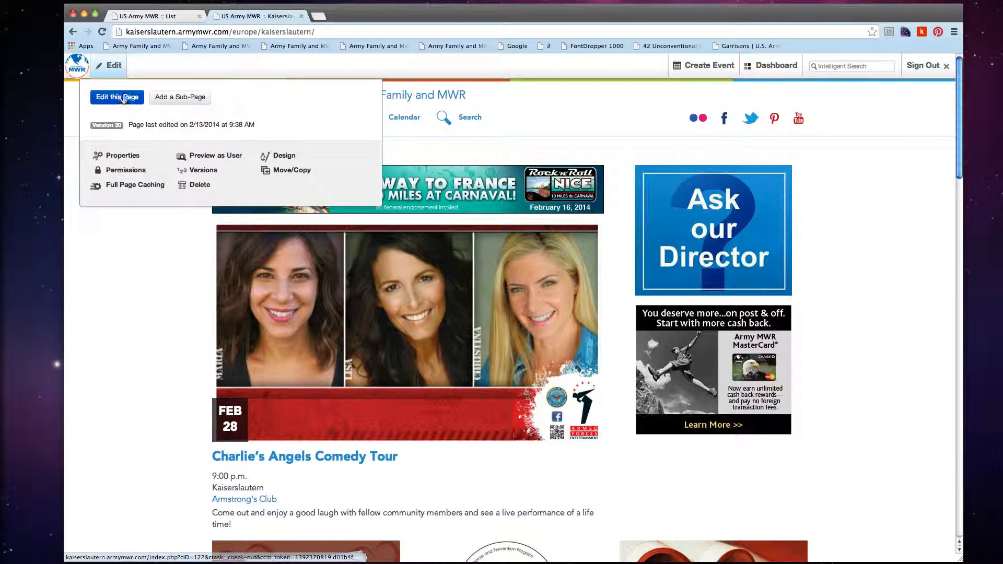
click(122, 97)
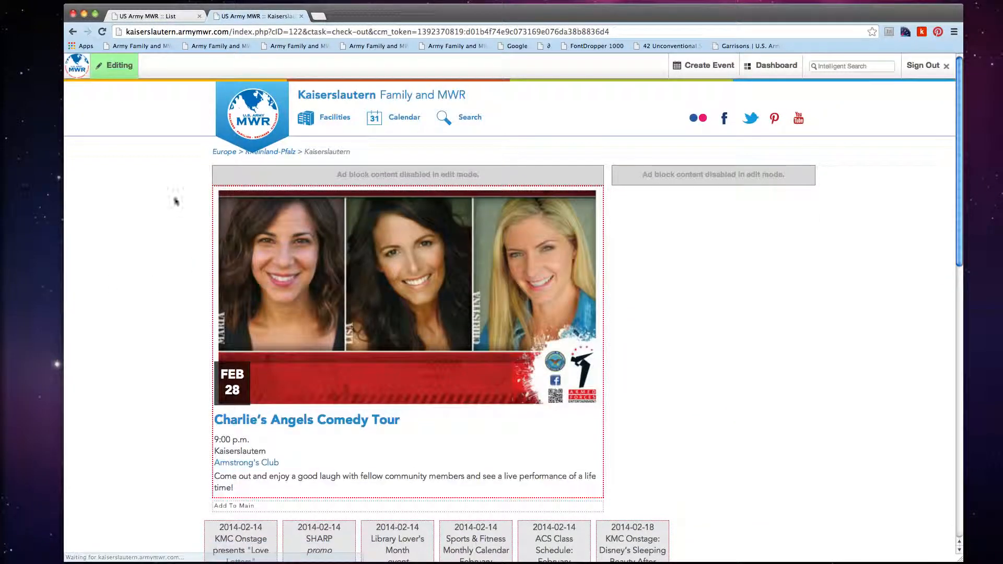
Start an Event Picker block in the home page's Main area and bring up its event page selection
scroll(150, 236, down, 5)
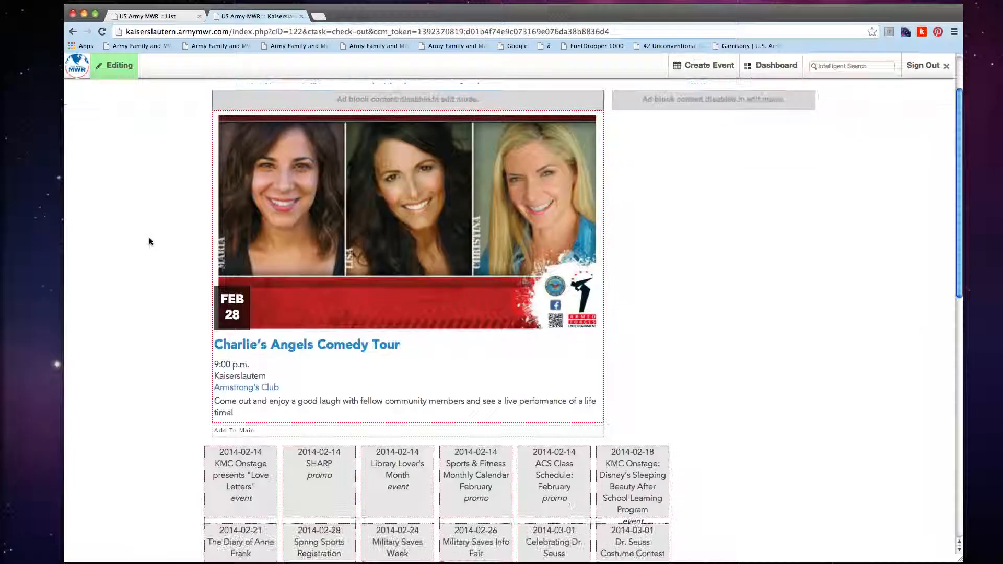
scroll(148, 240, up, 5)
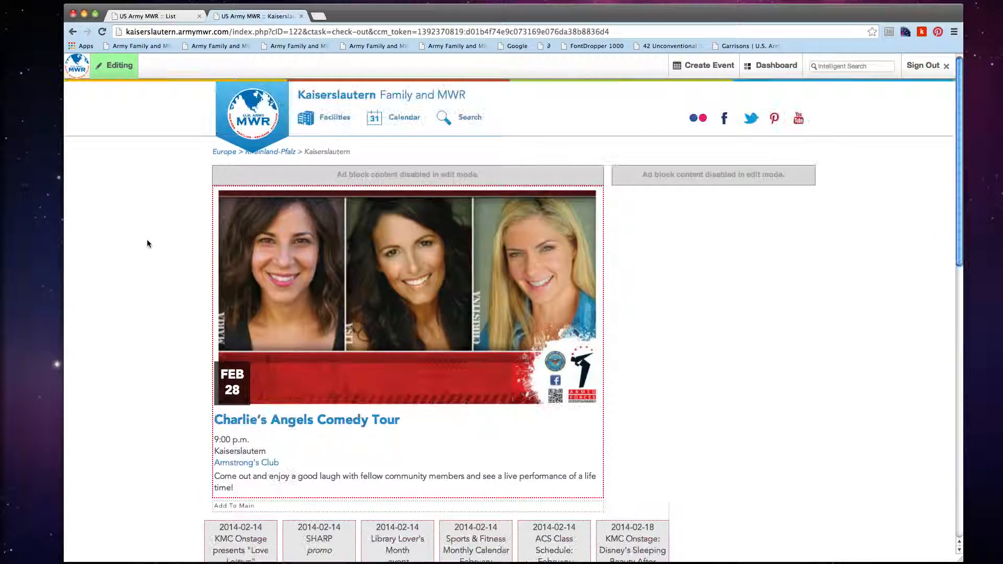
scroll(148, 241, down, 4)
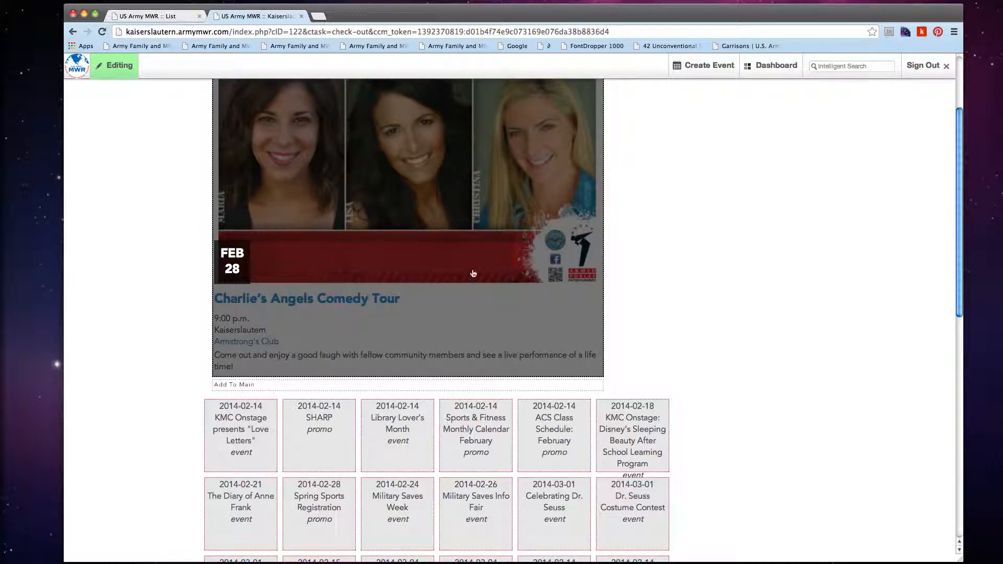
scroll(174, 265, down, 2)
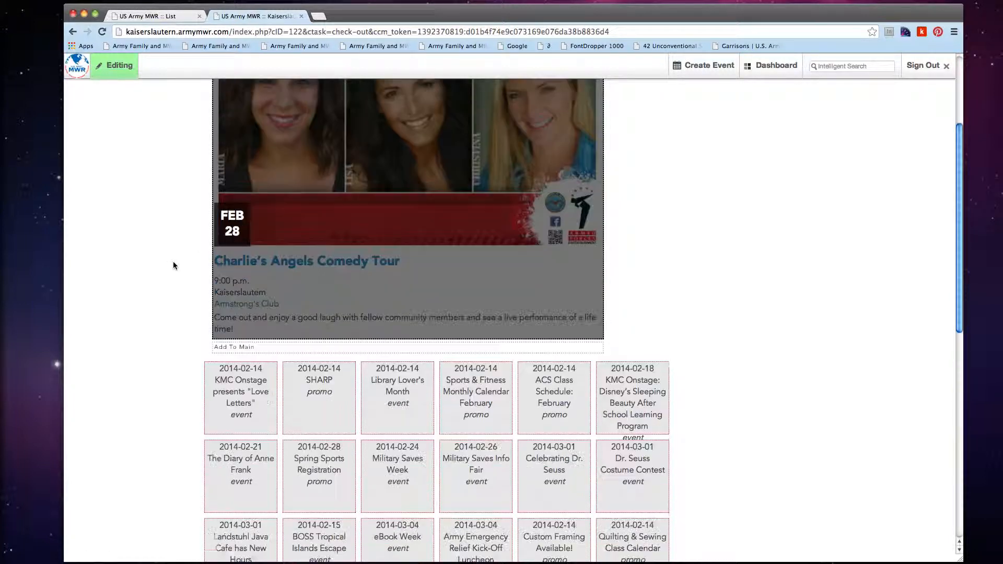
click(241, 348)
click(236, 395)
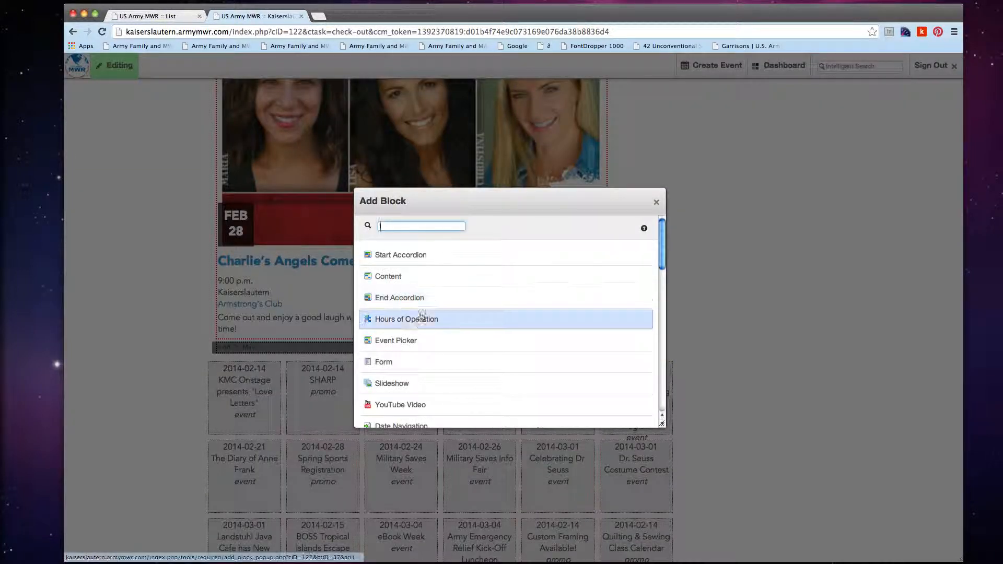
click(410, 342)
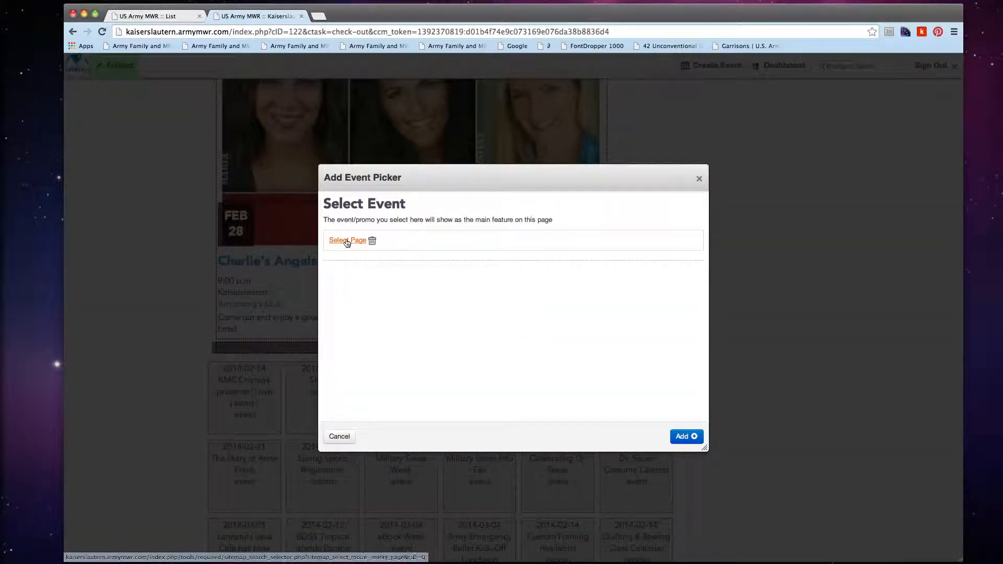
click(347, 241)
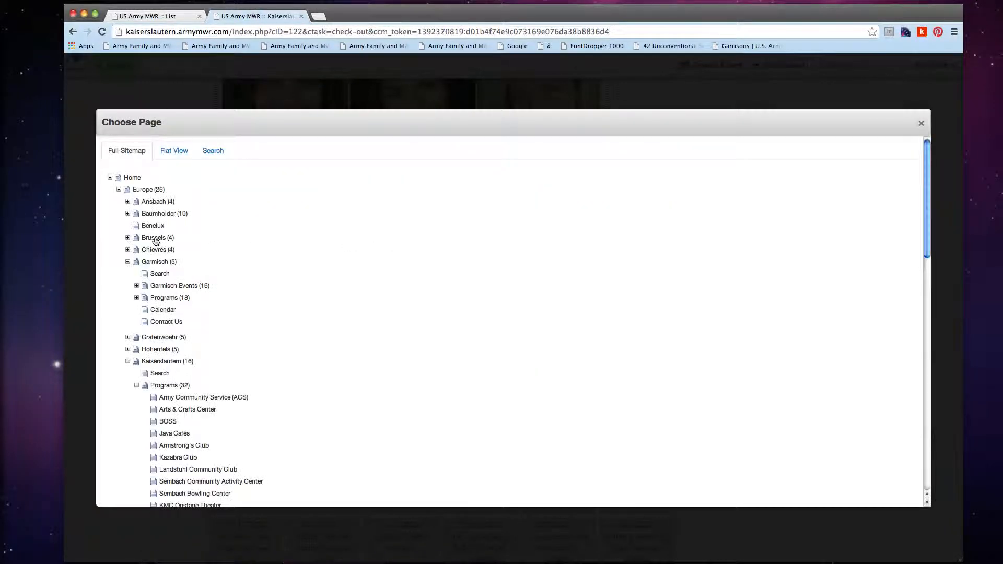
Browse the full sitemap for the pages under Kaiserslautern Events
scroll(143, 354, down, 5)
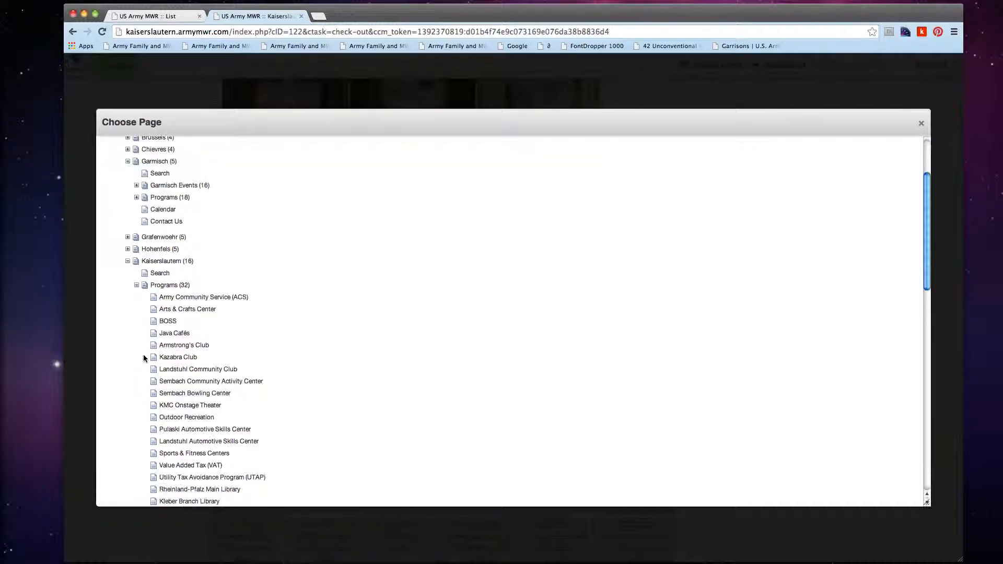
scroll(143, 357, down, 7)
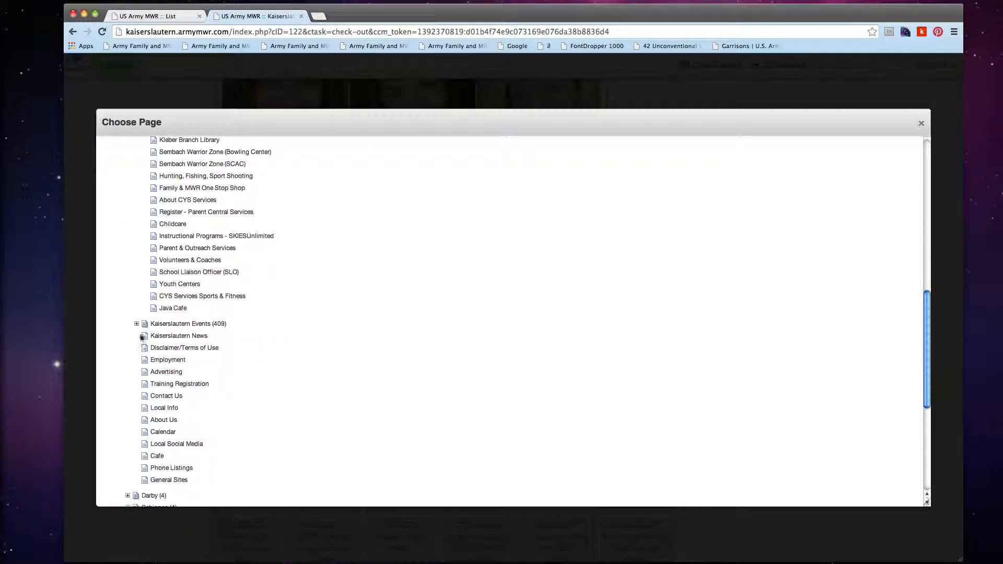
click(135, 324)
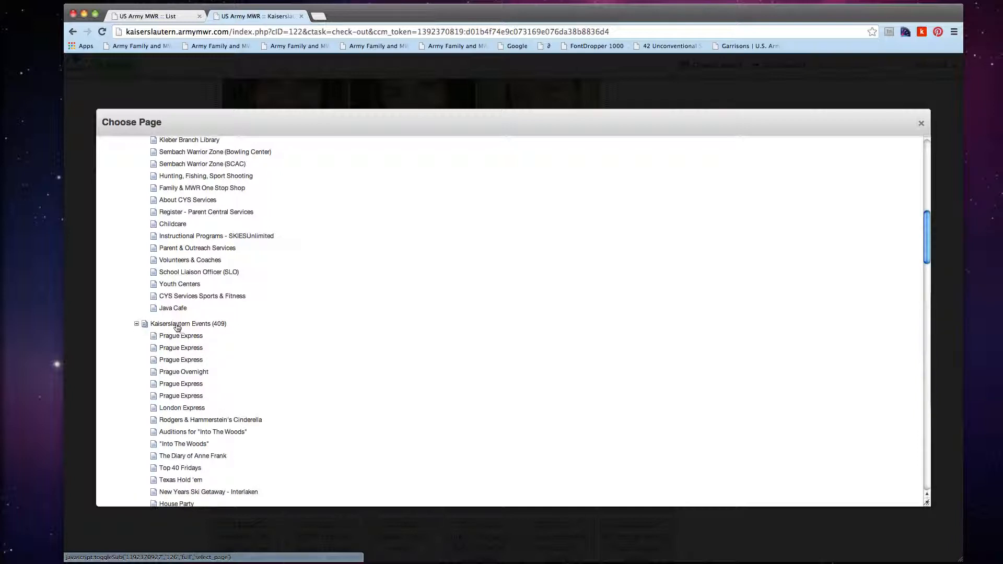
scroll(286, 284, up, 10)
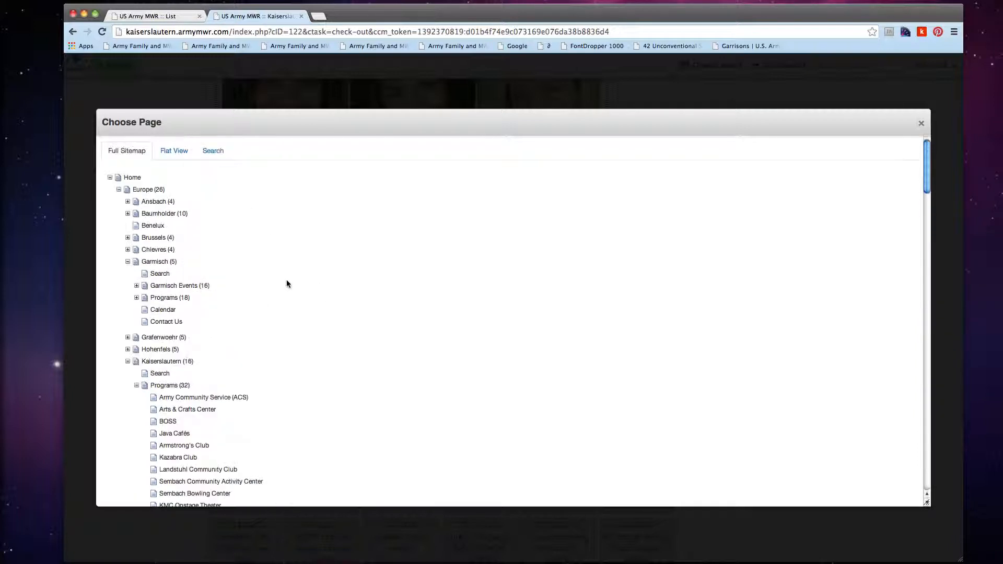
Search the pages for "ski", pick the last listed Glacier Ski Express event, and add it as a feature in the Main area
click(218, 150)
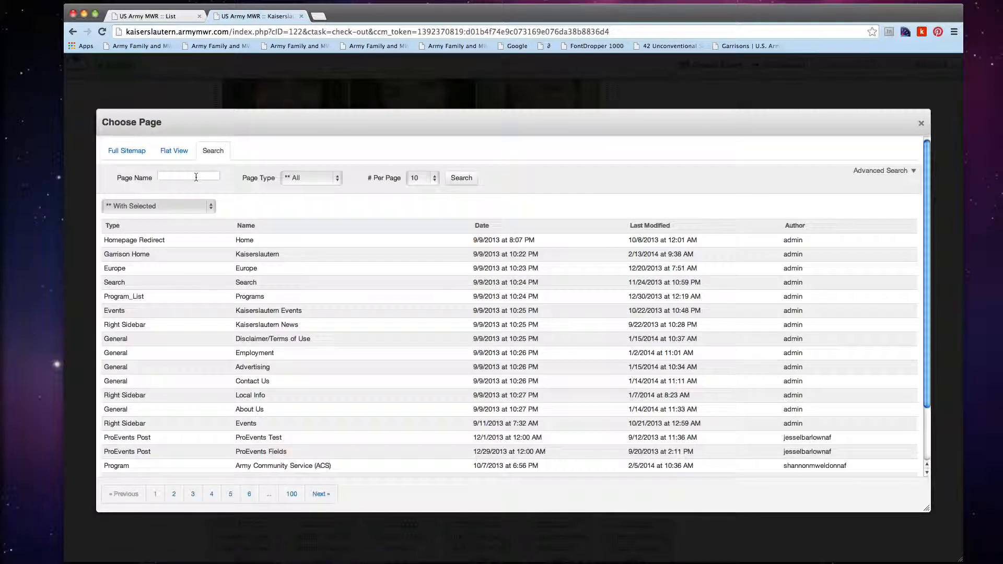
click(195, 177)
text(ski)
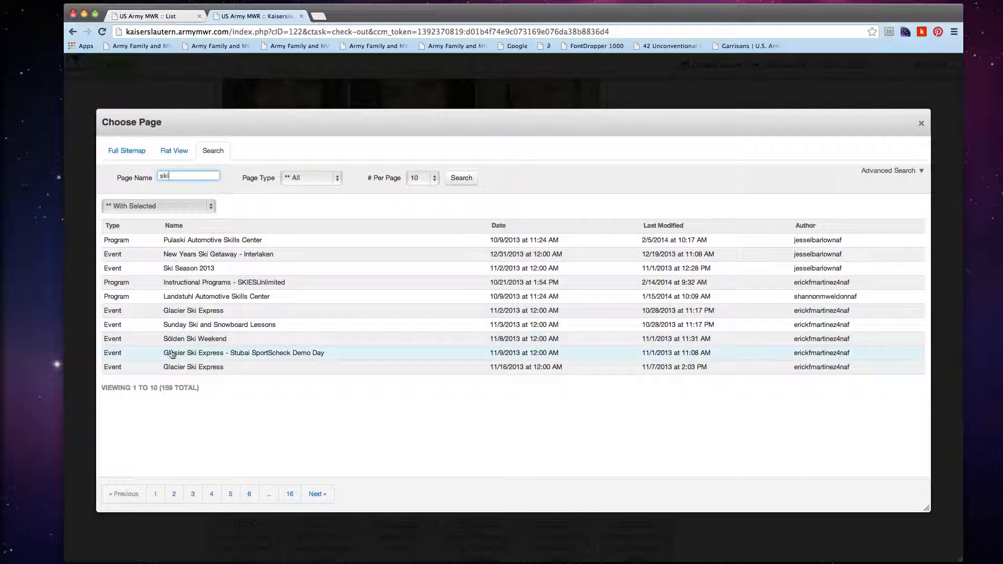
click(183, 369)
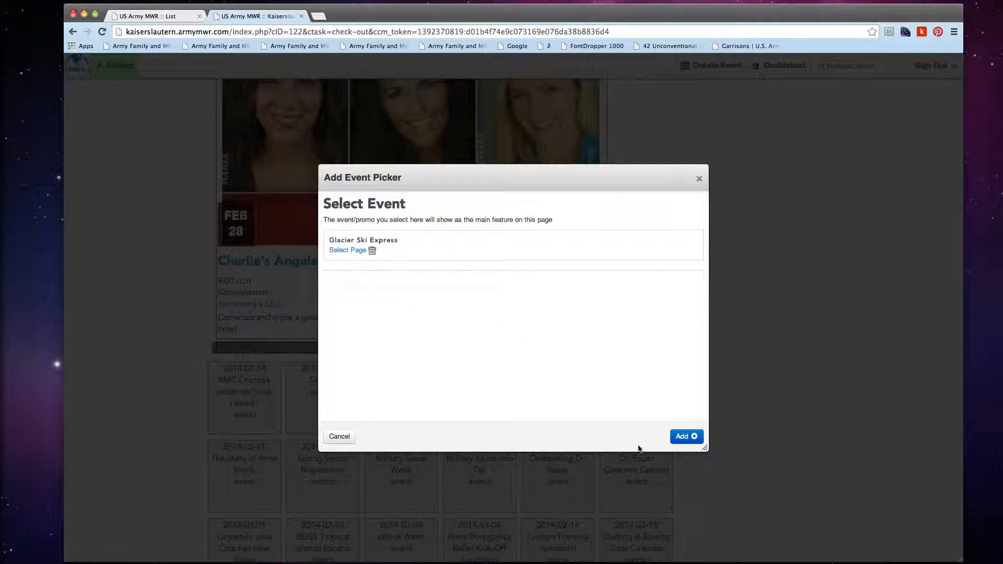
click(686, 443)
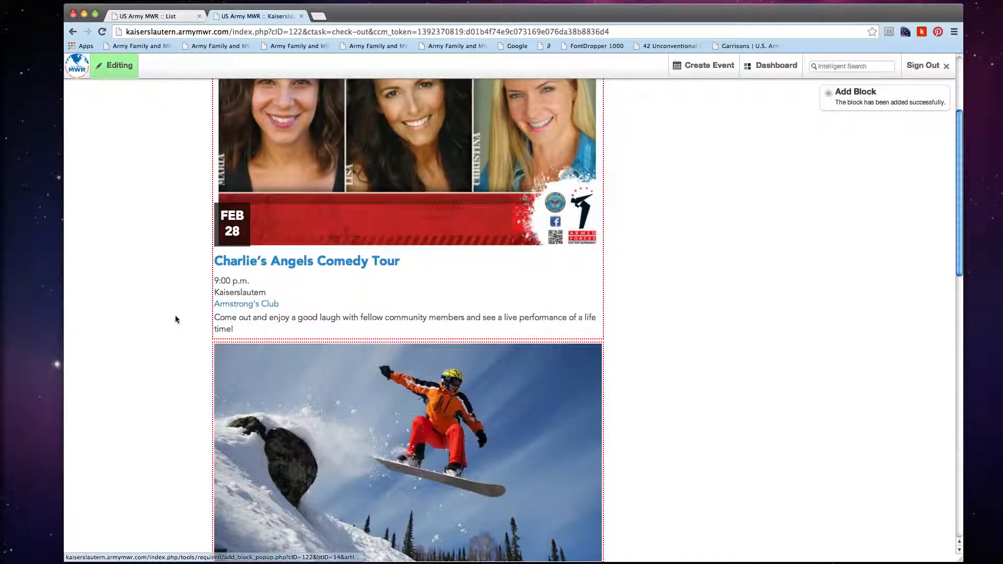
Compare the two featured events and delete the Glacier Ski Express block from the Main area
scroll(174, 317, down, 4)
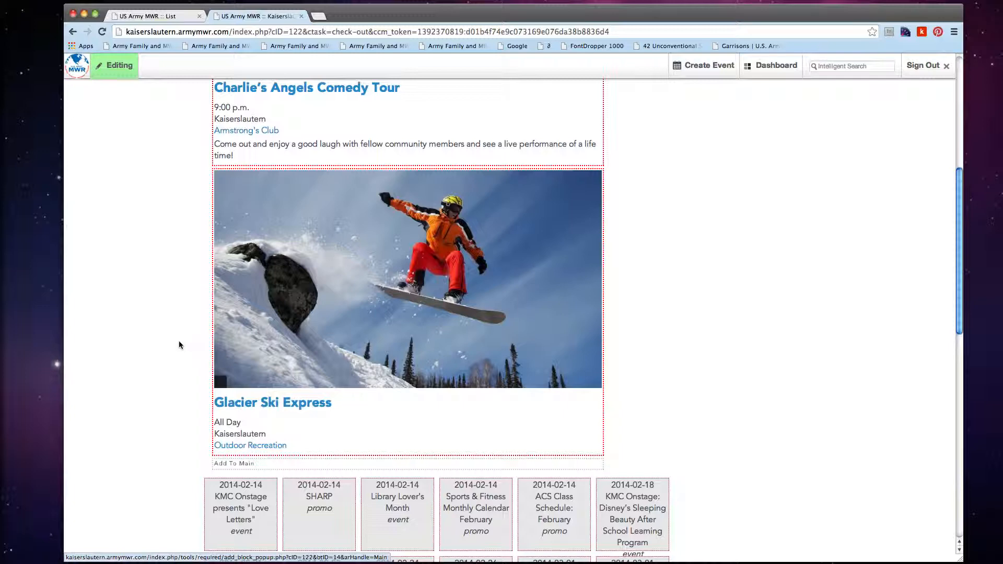
scroll(171, 342, up, 6)
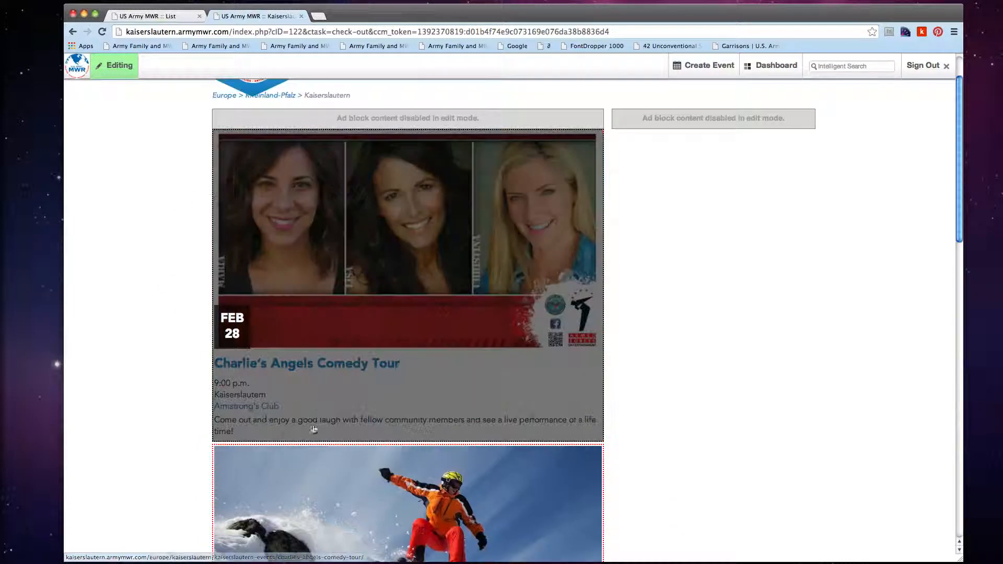
scroll(168, 418, down, 6)
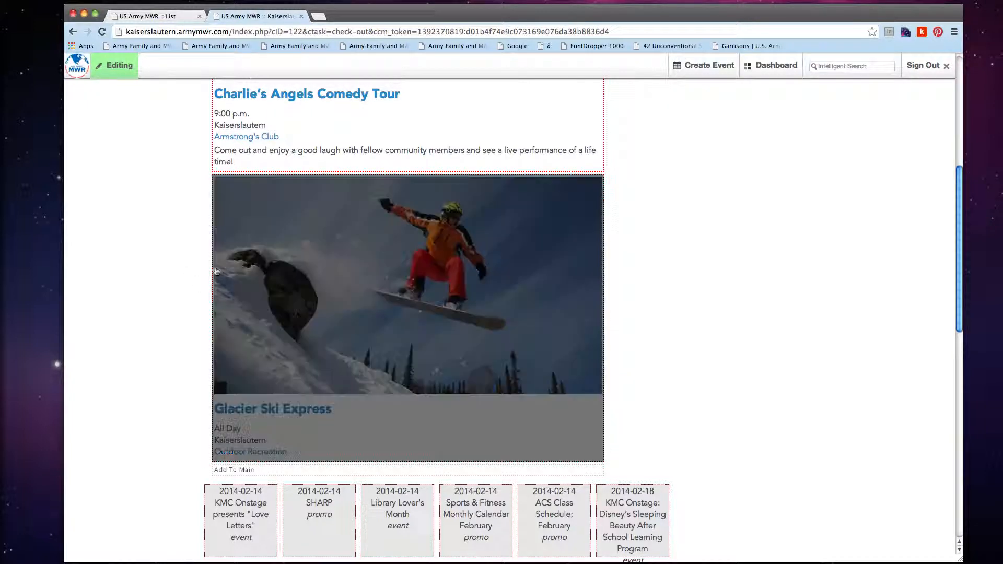
click(351, 289)
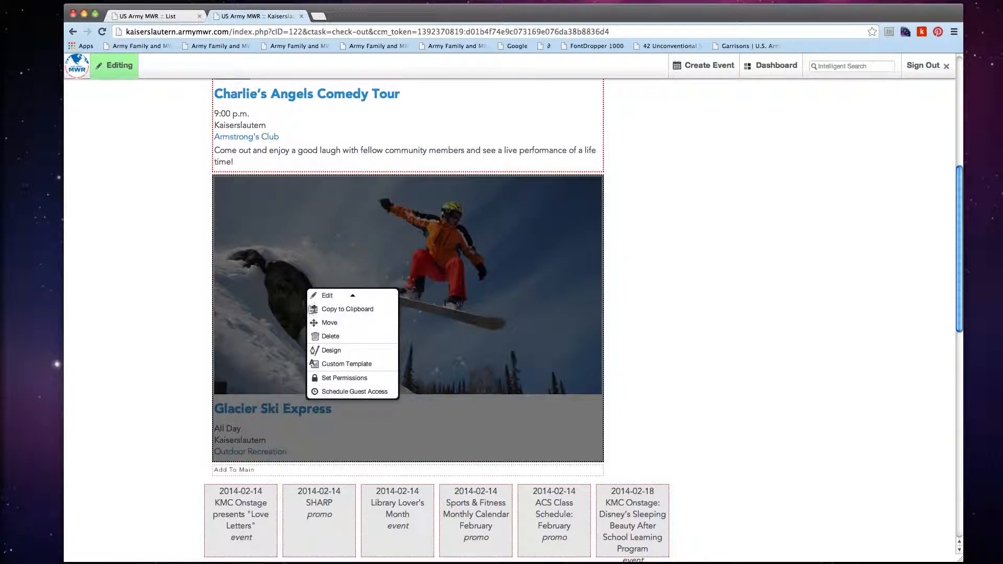
click(348, 340)
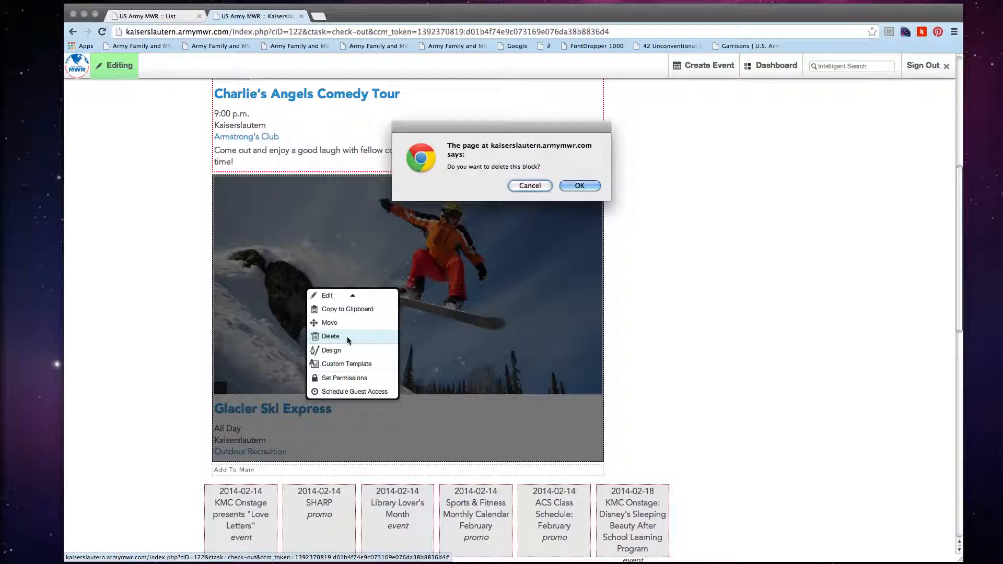
click(592, 187)
scroll(168, 268, up, 6)
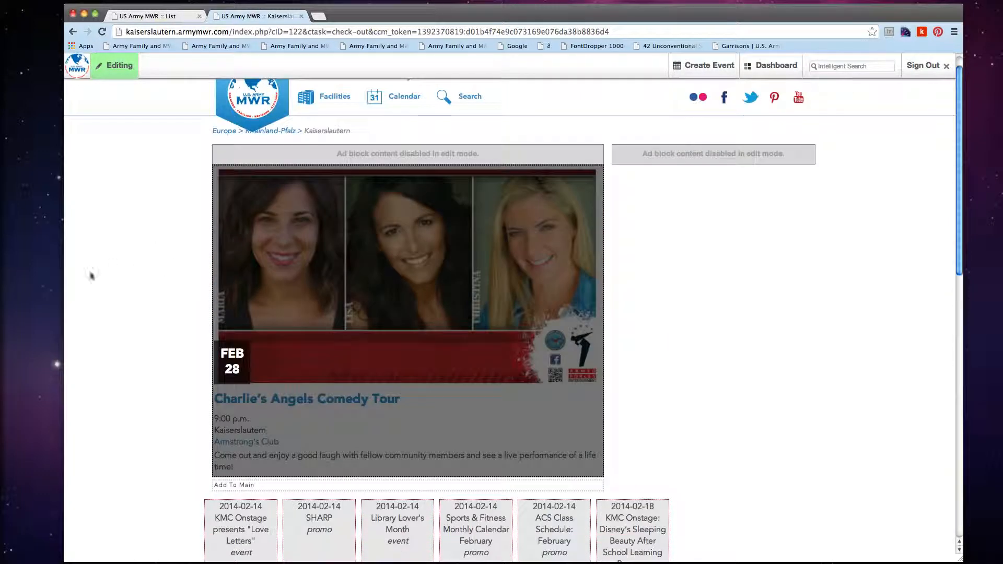
Examine the arrangement of the event and promo tiles below the home page's Main area
scroll(119, 277, down, 1)
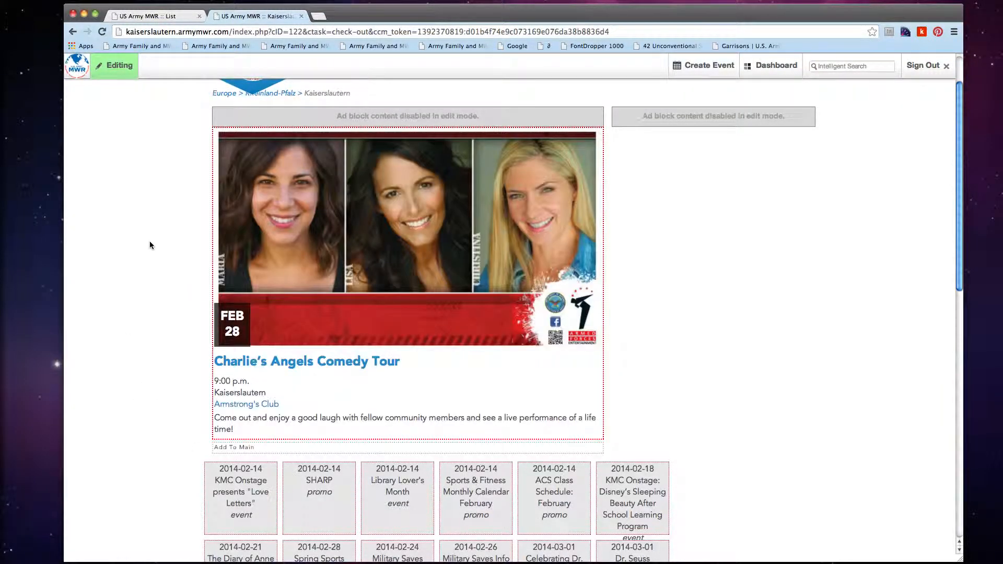
scroll(150, 243, down, 5)
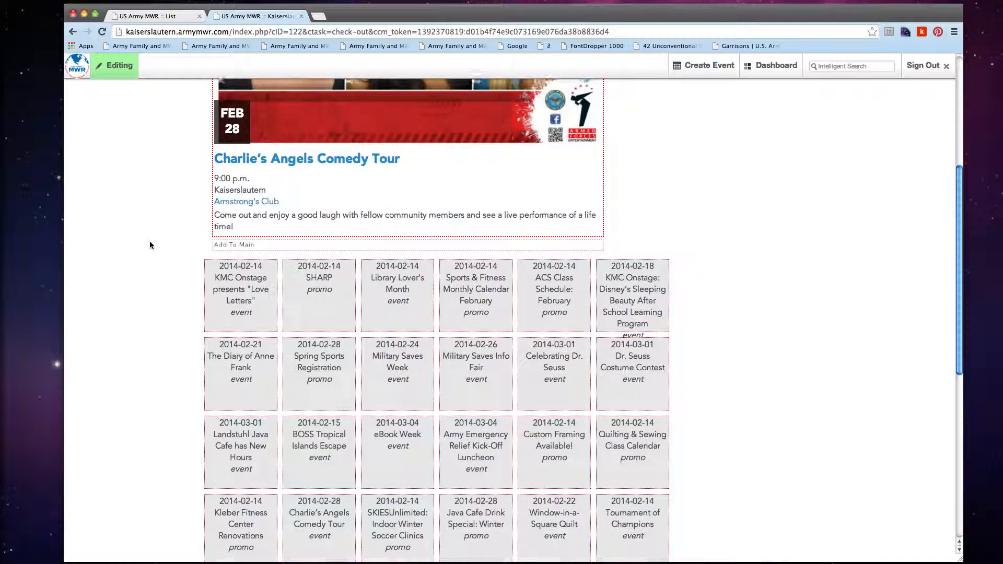
scroll(150, 245, down, 2)
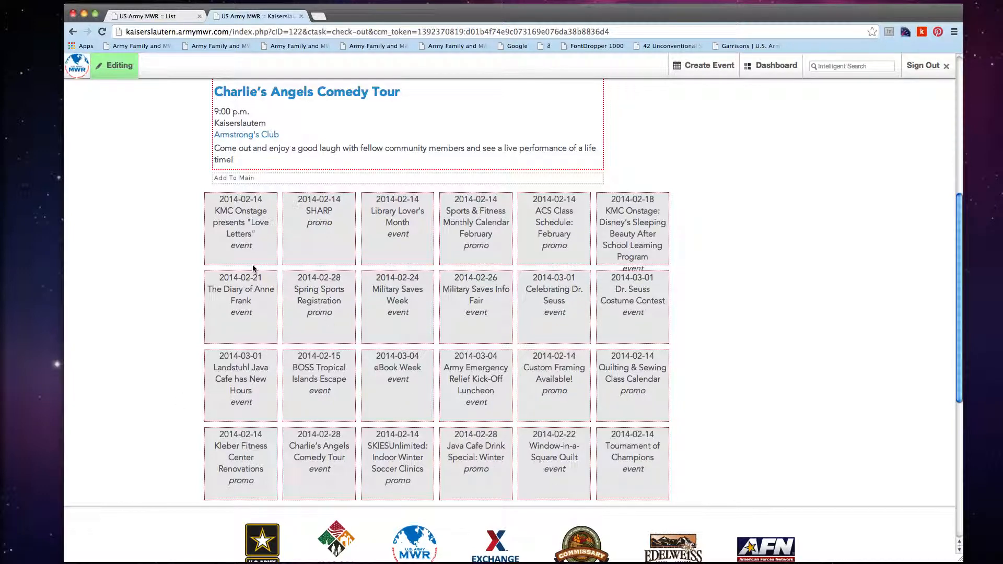
scroll(191, 308, down, 1)
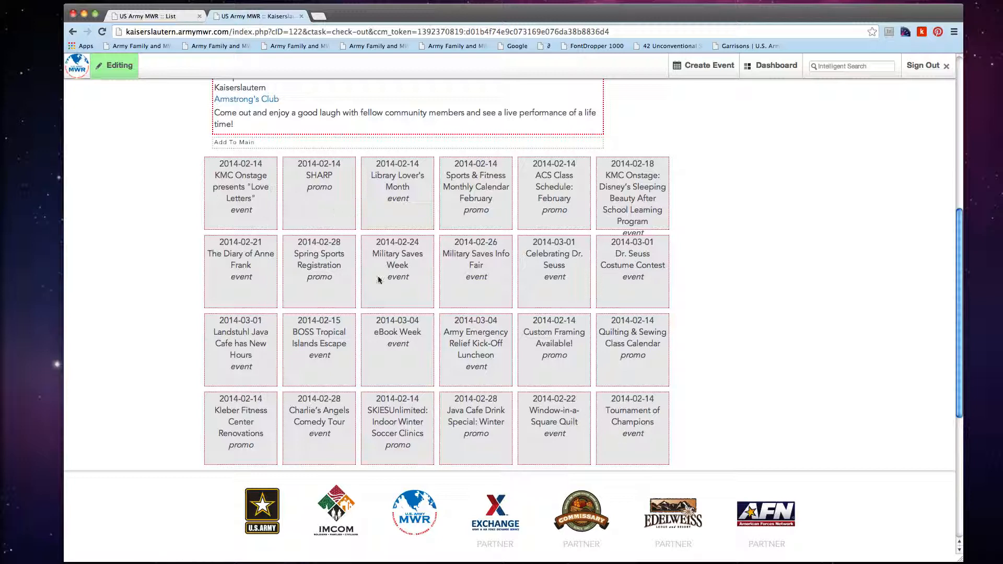
Move the Military Saves Week tile to third place and the Military Saves Info Fair tile to fifth in the first row, and open the page's editing options
drag(394, 287, 394, 183)
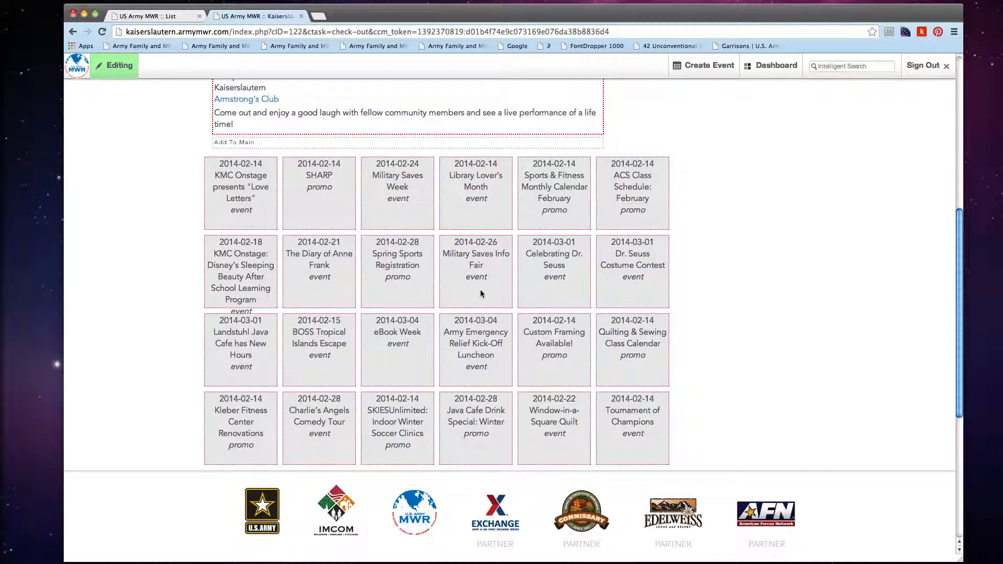
drag(481, 294, 564, 192)
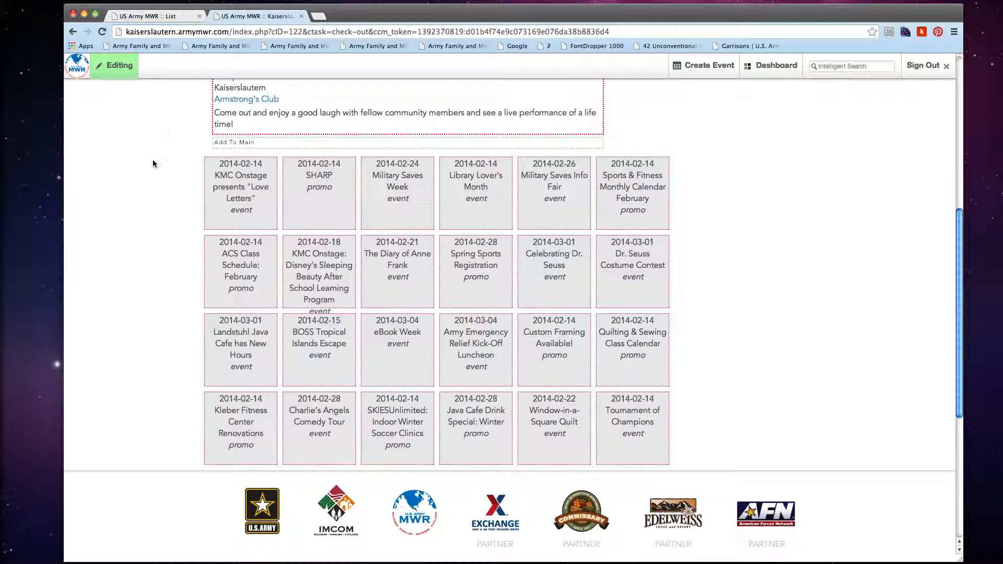
scroll(153, 163, up, 3)
scroll(579, 418, up, 8)
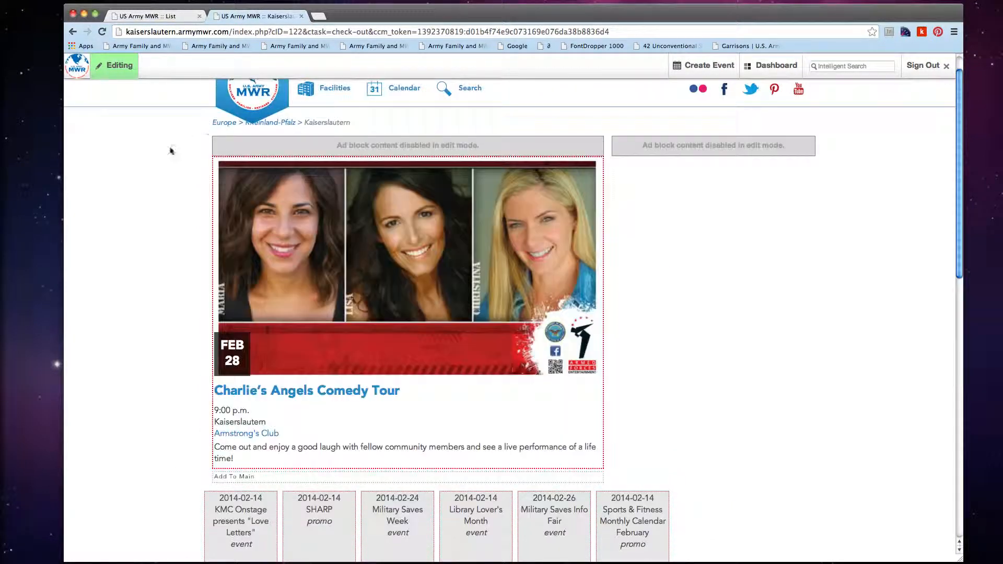
click(116, 65)
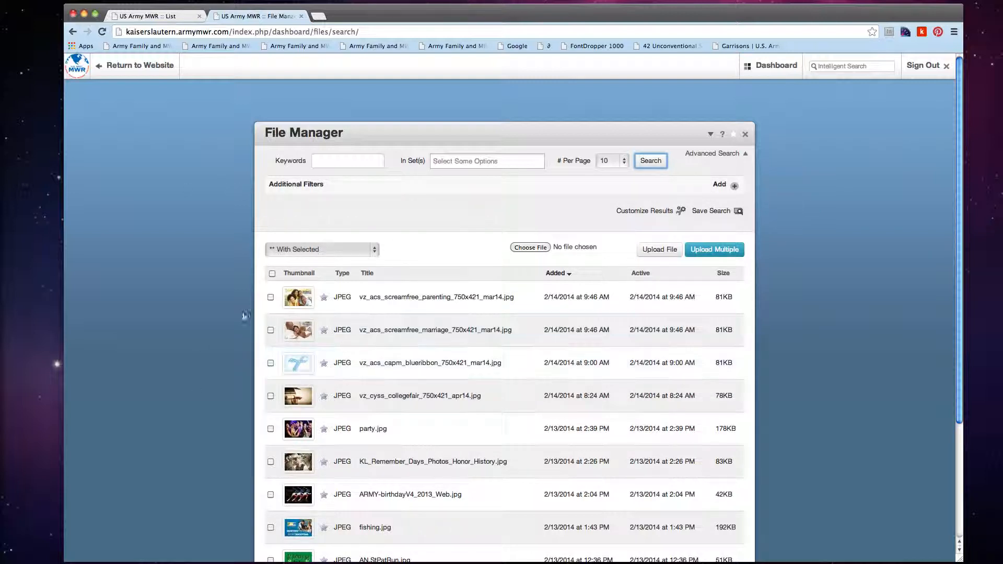
Add an additional filter to the File Manager search that limits the Extension to pdf
click(353, 167)
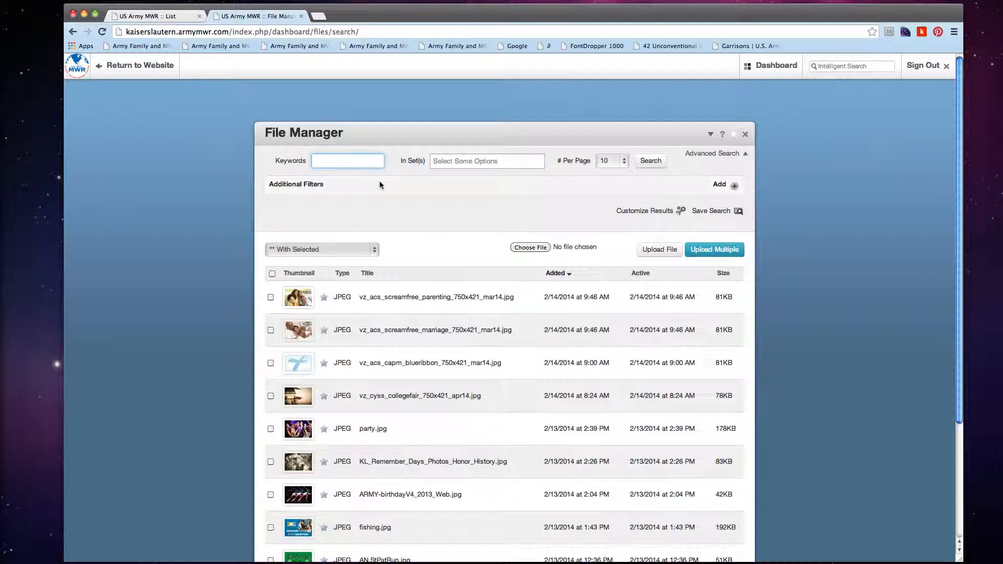
click(733, 188)
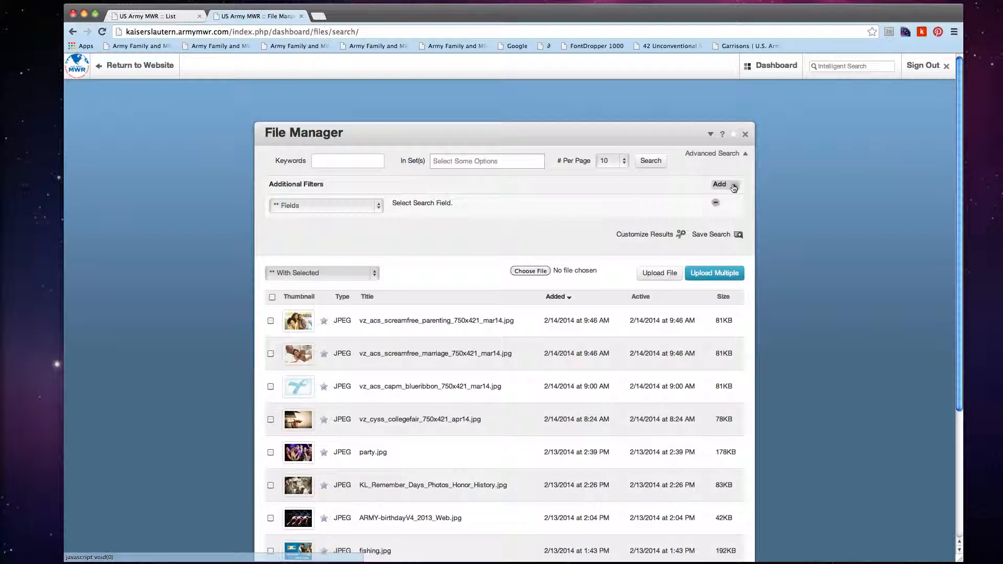
click(354, 207)
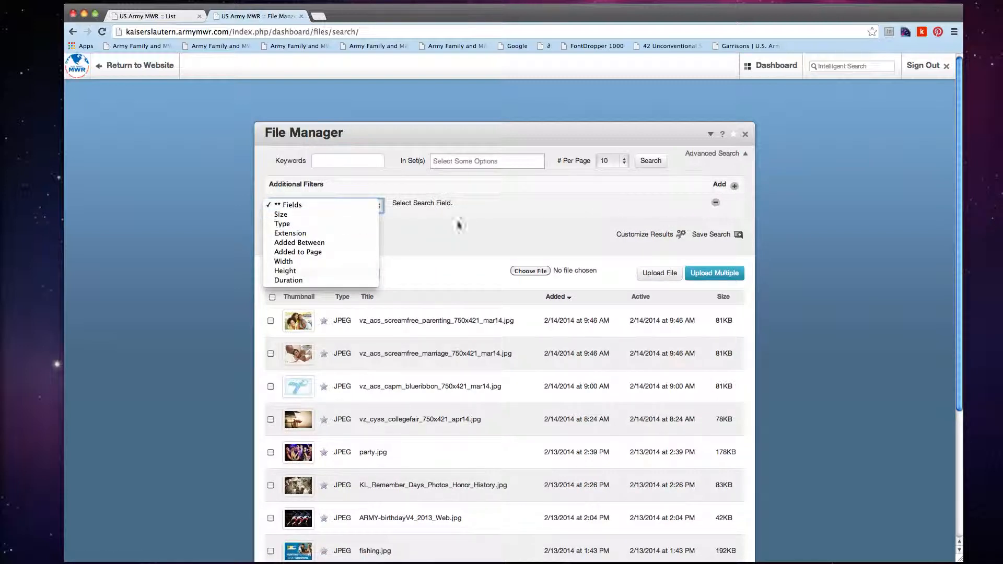
click(303, 234)
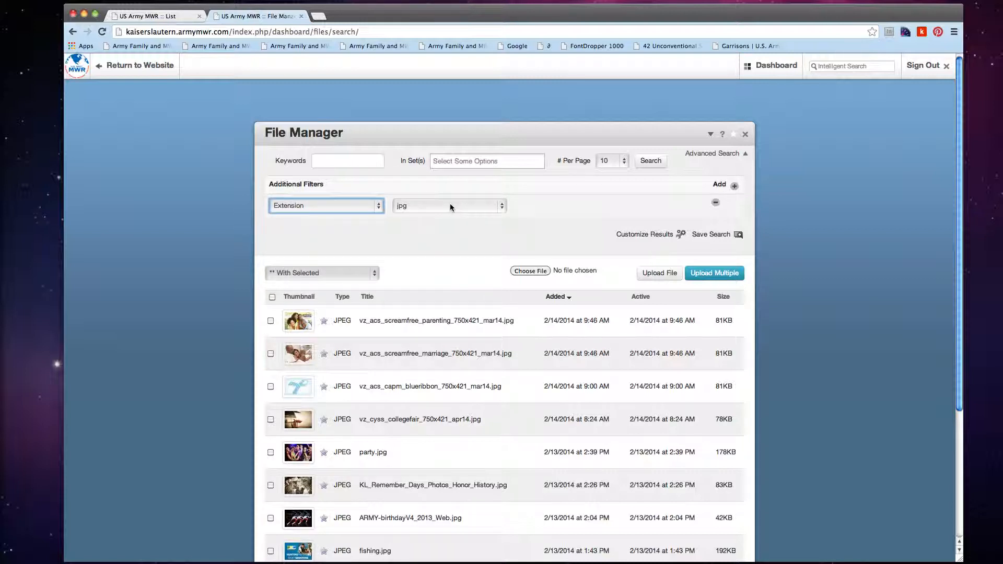
click(450, 204)
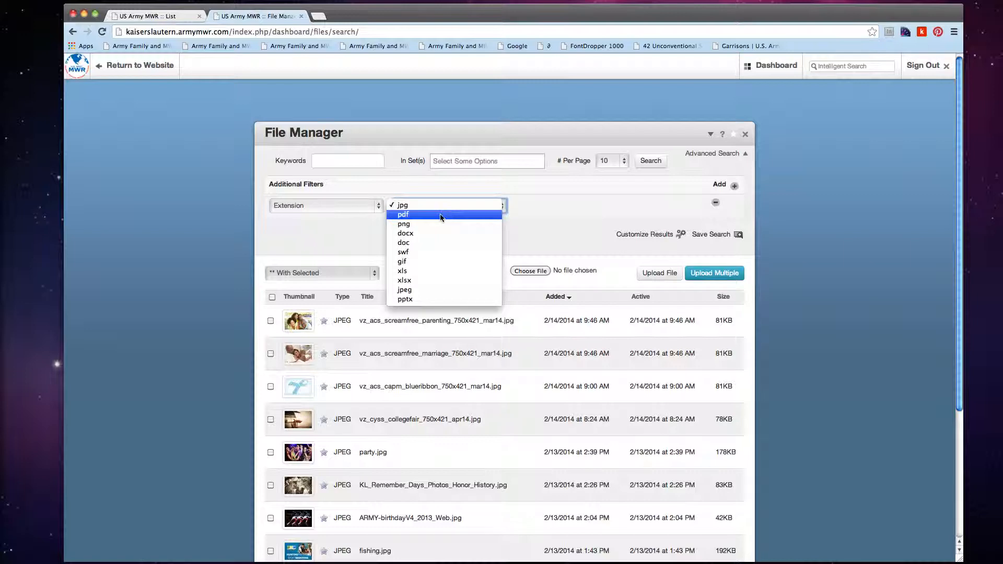
click(447, 215)
Search the PDF files for the keyword "cys" and look through the listed files
click(355, 160)
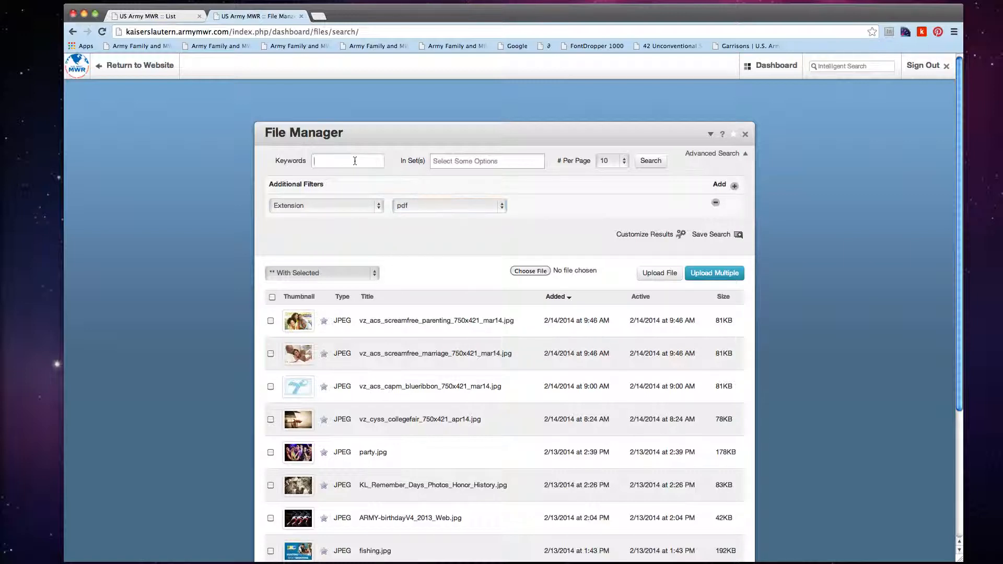
key(Return)
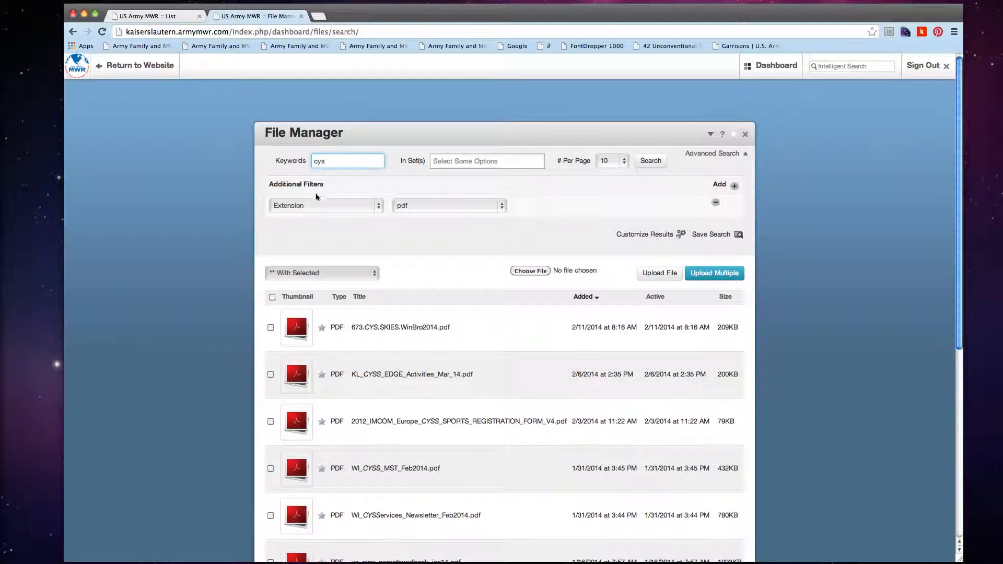
scroll(335, 229, down, 2)
scroll(478, 272, down, 3)
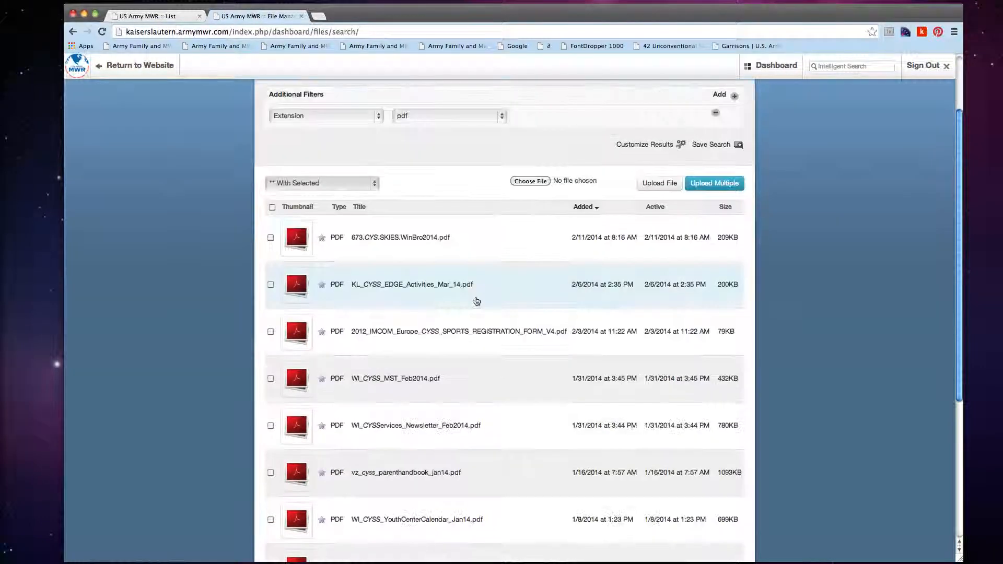
scroll(477, 301, down, 5)
scroll(544, 346, up, 7)
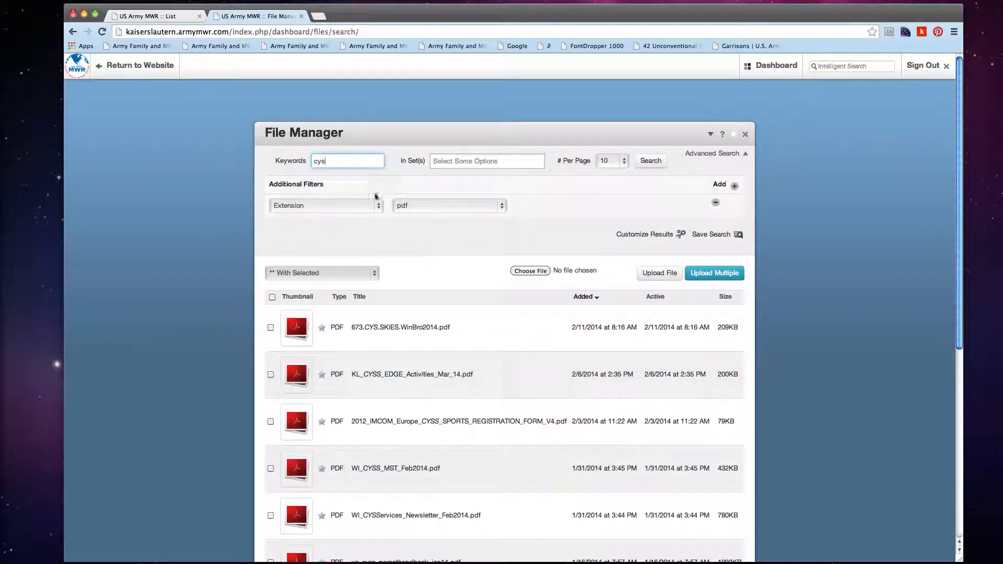
Change the Extension filter to jpg, rerun the "cys" search, and look through the listed images
click(412, 205)
click(410, 197)
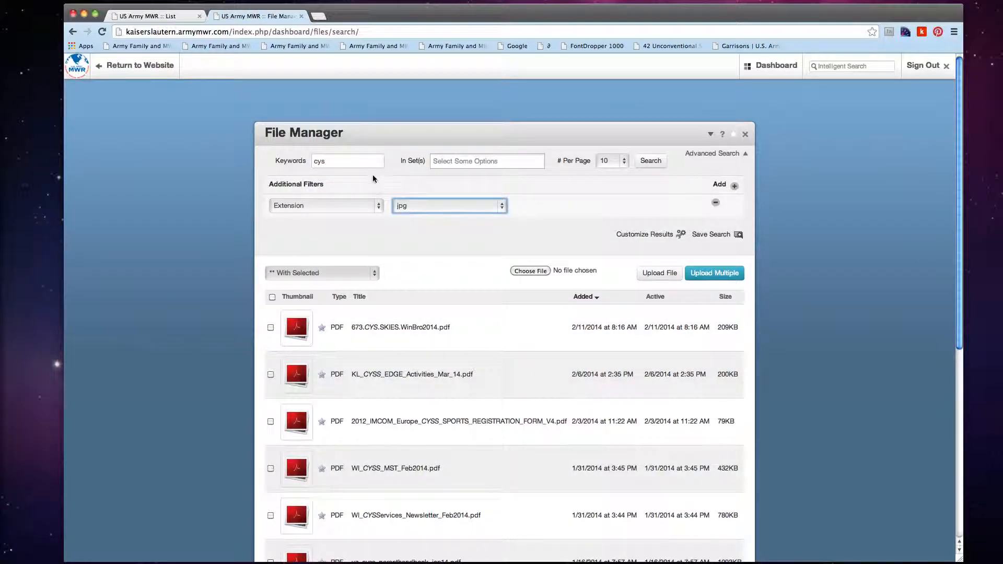
click(651, 160)
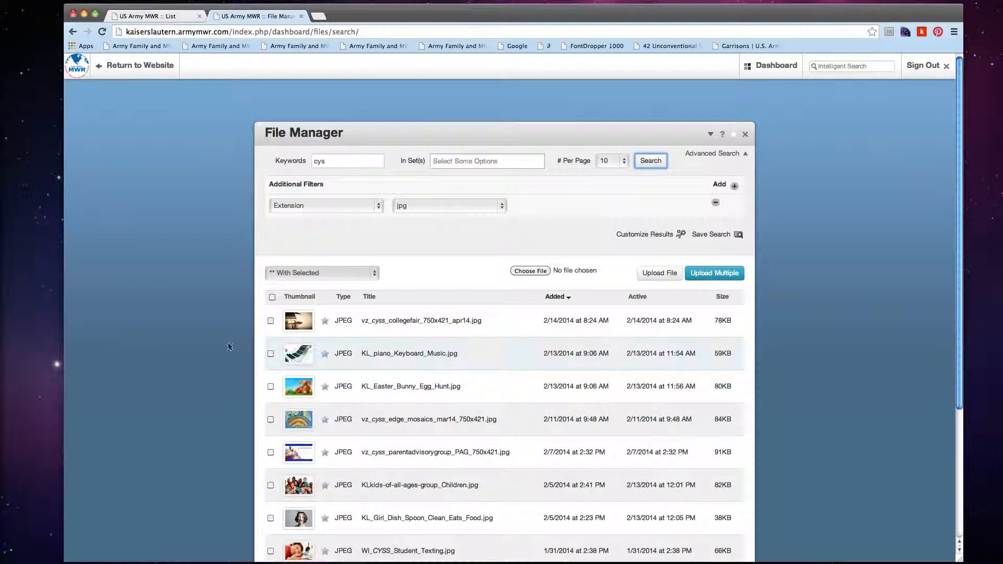
scroll(227, 237, down, 3)
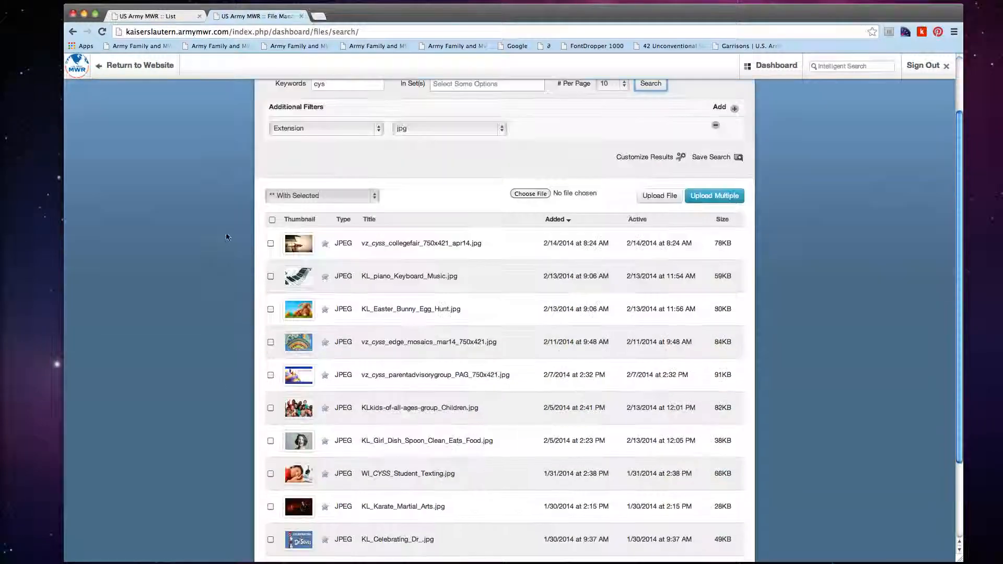
scroll(230, 240, down, 3)
scroll(264, 262, up, 5)
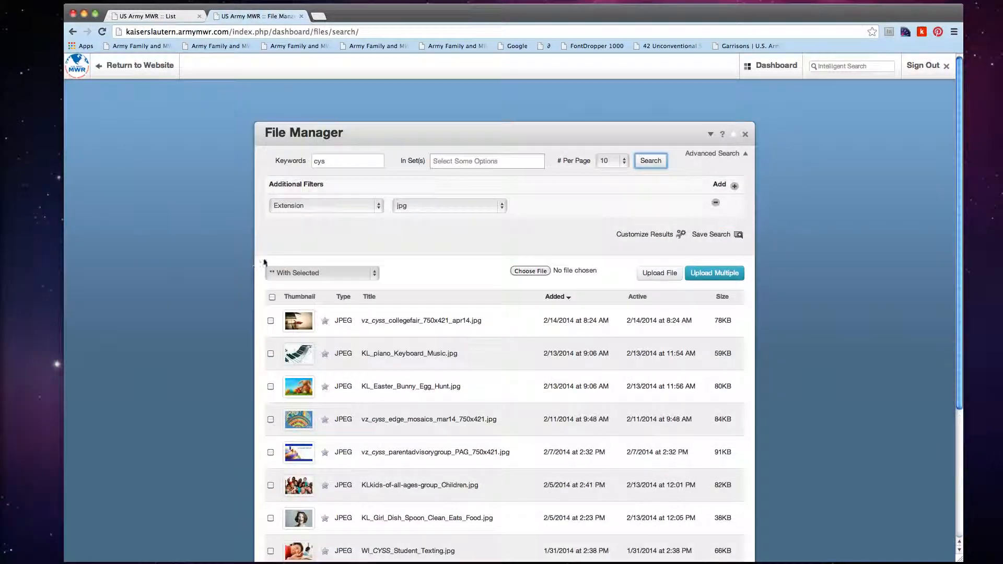